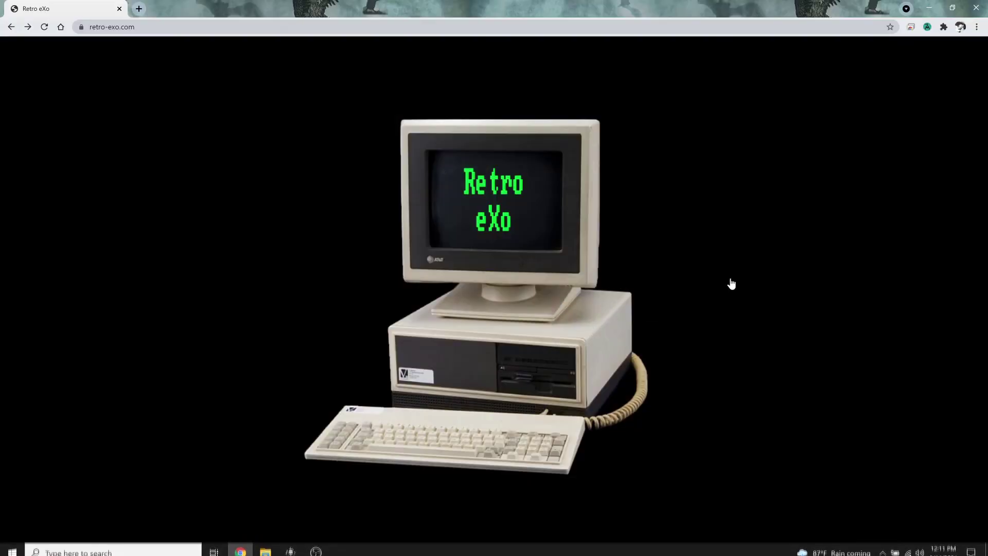
Enter the Retro eXo site's project listing and switch to the File Explorer window for the 2TB Passport (E:) drive.
left_click(546, 217)
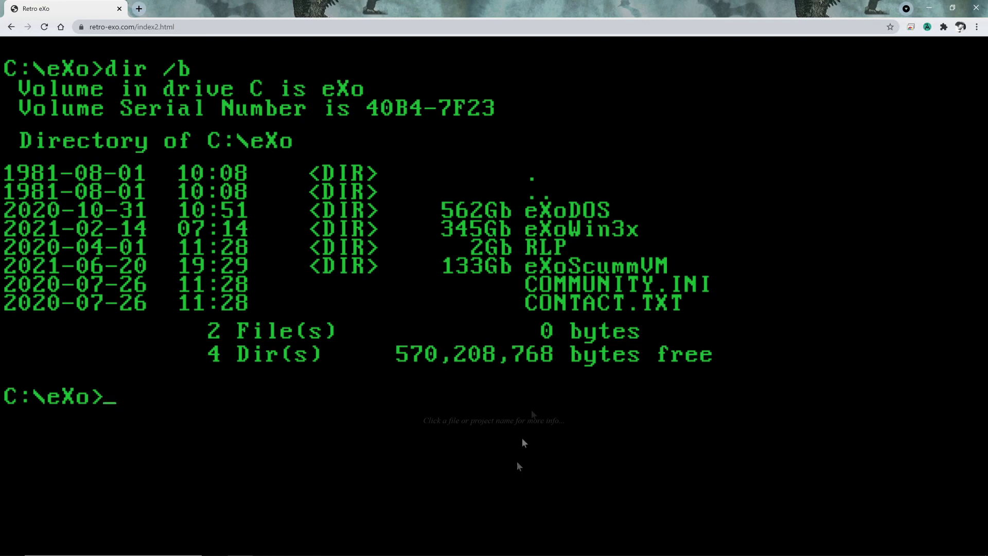
mouse_move(437, 549)
left_click(266, 548)
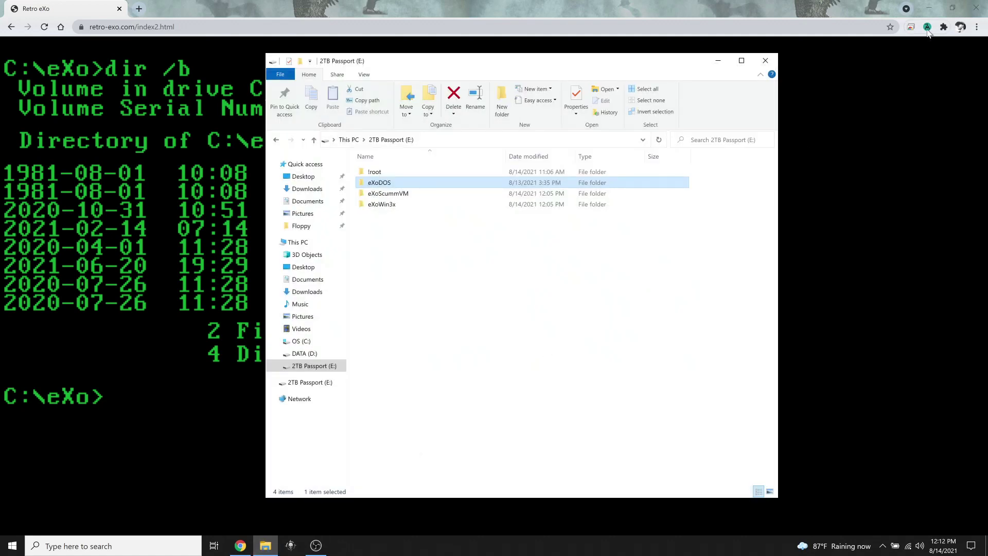
left_click(932, 8)
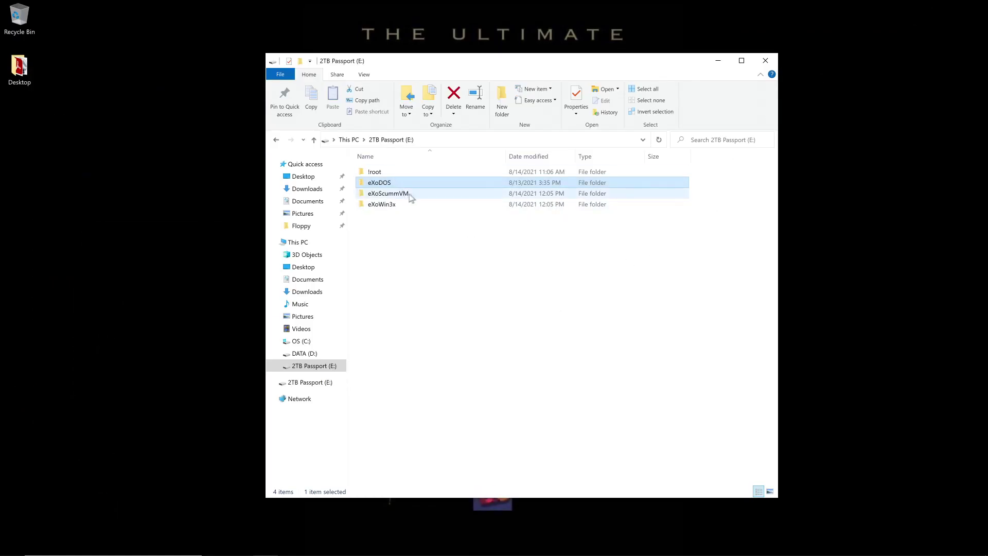
left_click(417, 235)
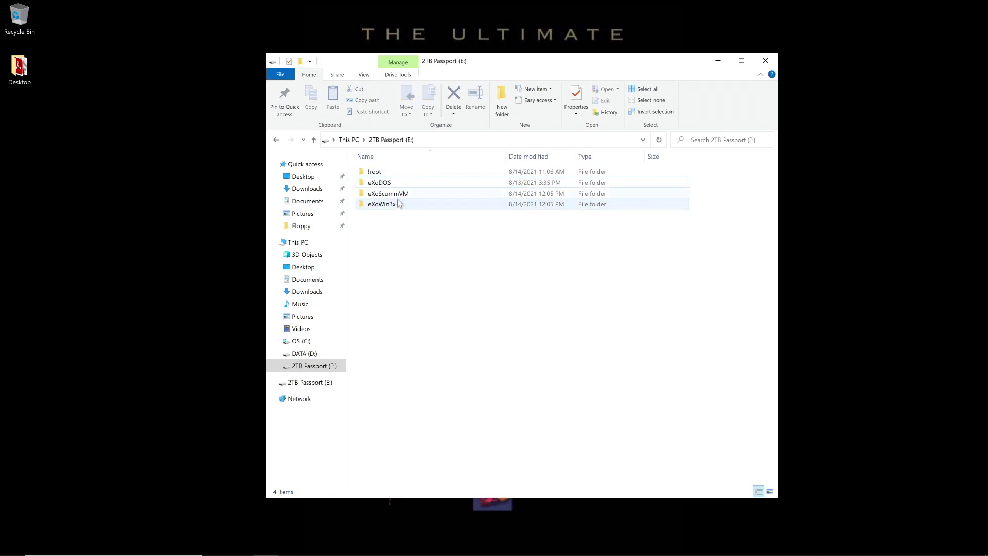
Look through the contents of the eXoDOS folder and return to the root of the 2TB Passport (E:) drive.
double_click(404, 184)
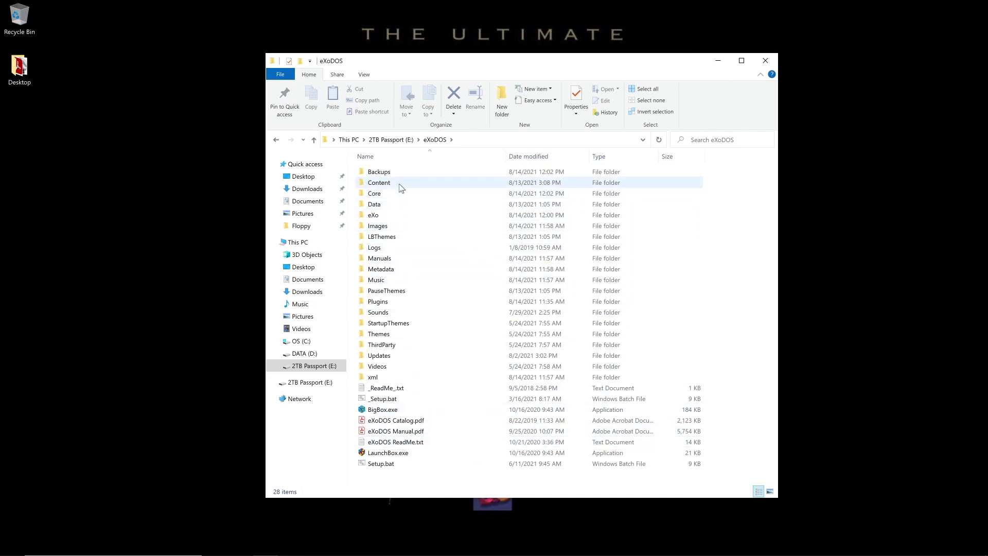
mouse_move(401, 188)
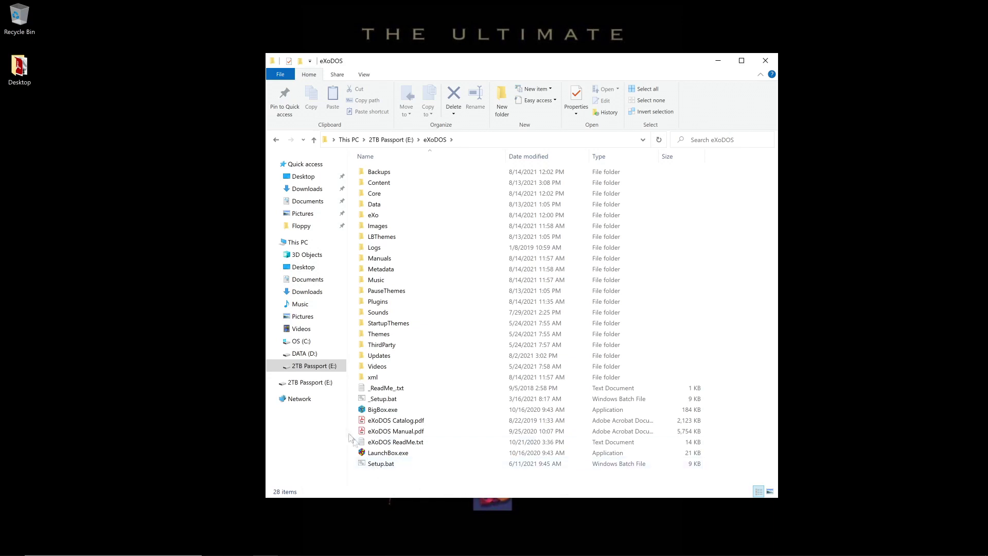
left_click(390, 141)
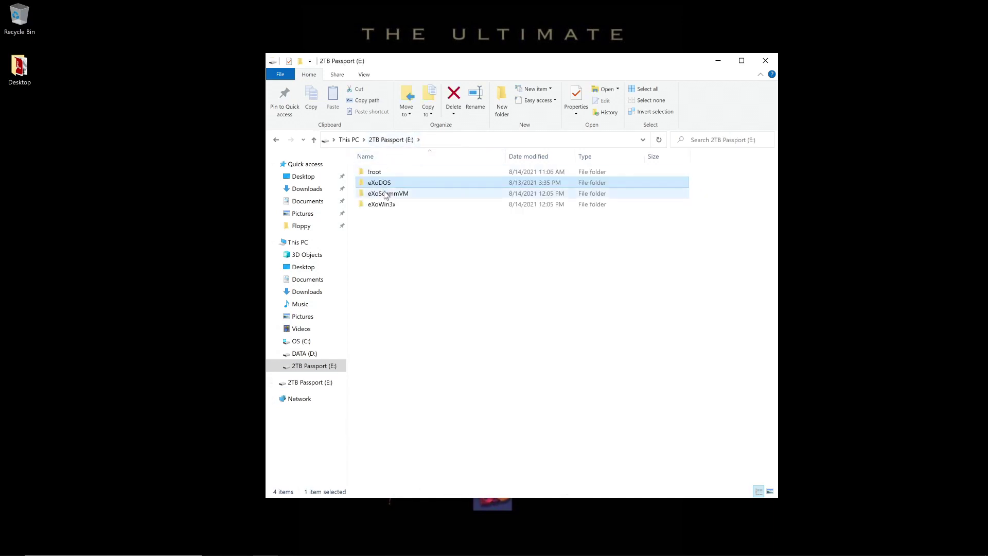
Cut the eXo, Images, Manuals, Music, Plugins and xml folders from the eXoWin3x folder.
double_click(394, 204)
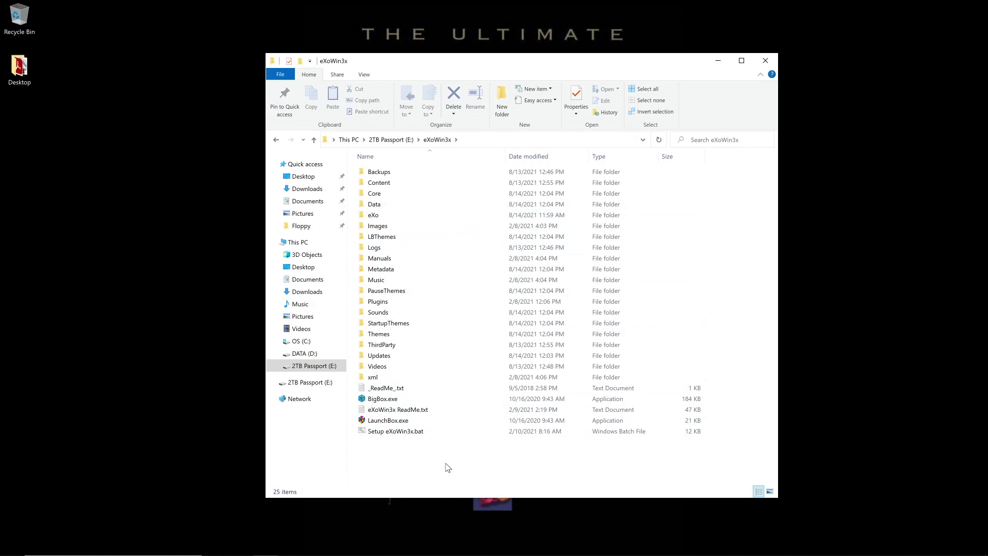
left_click(419, 217)
left_click(418, 216)
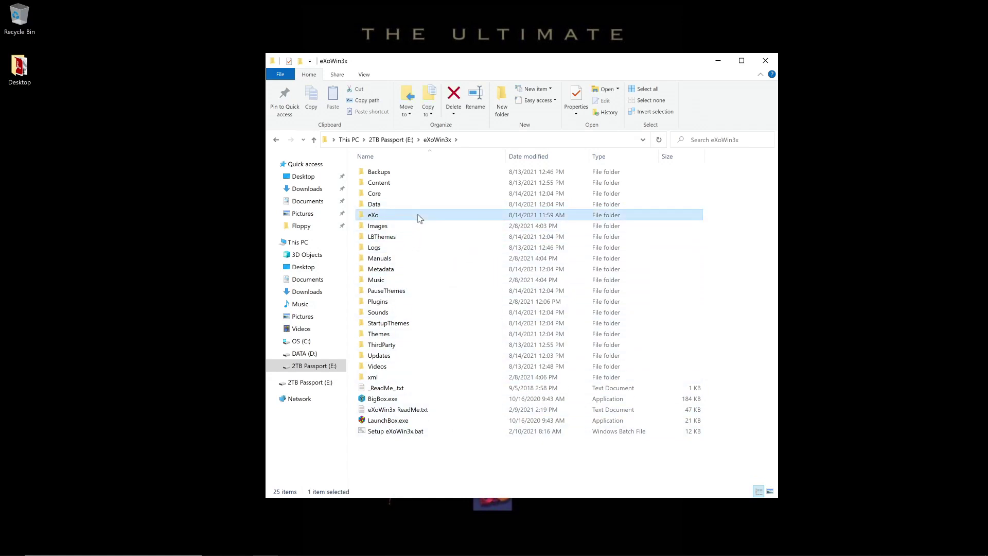
left_click(415, 226, "ctrl")
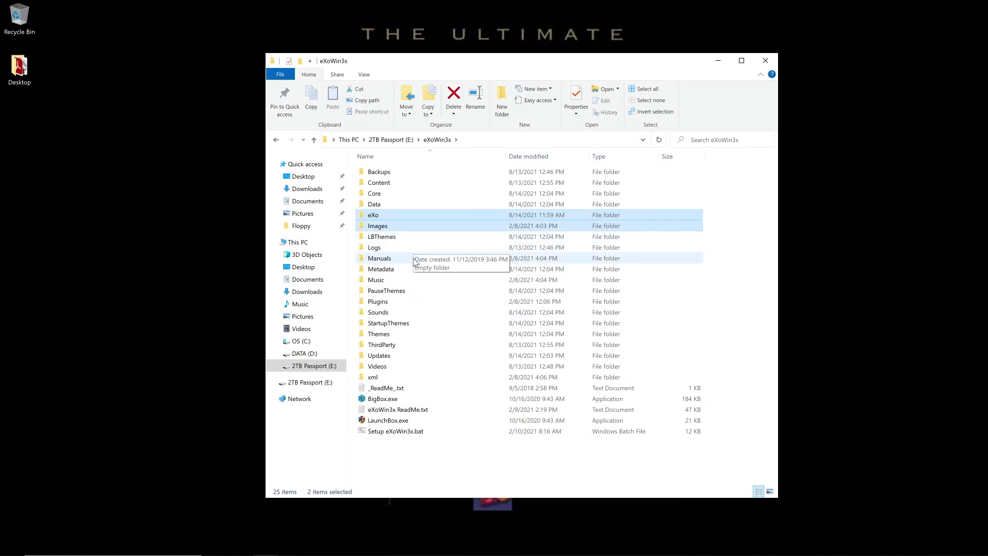
left_click(413, 259, "ctrl")
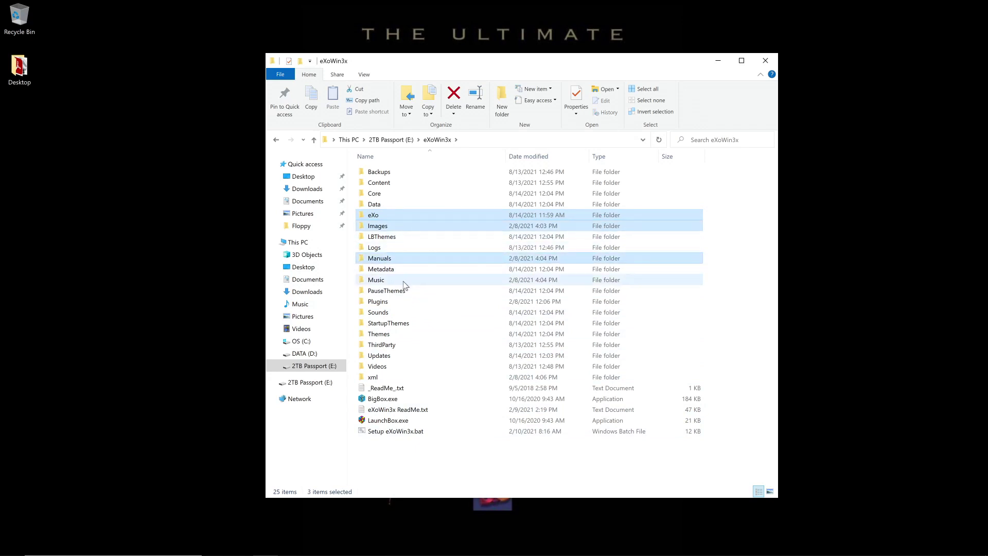
left_click(404, 282, "ctrl")
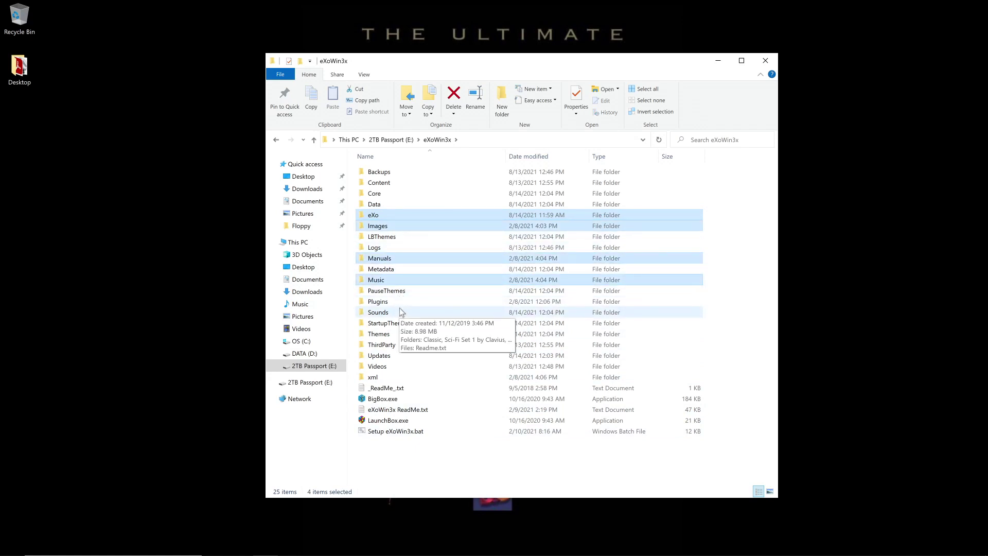
left_click(401, 302, "ctrl")
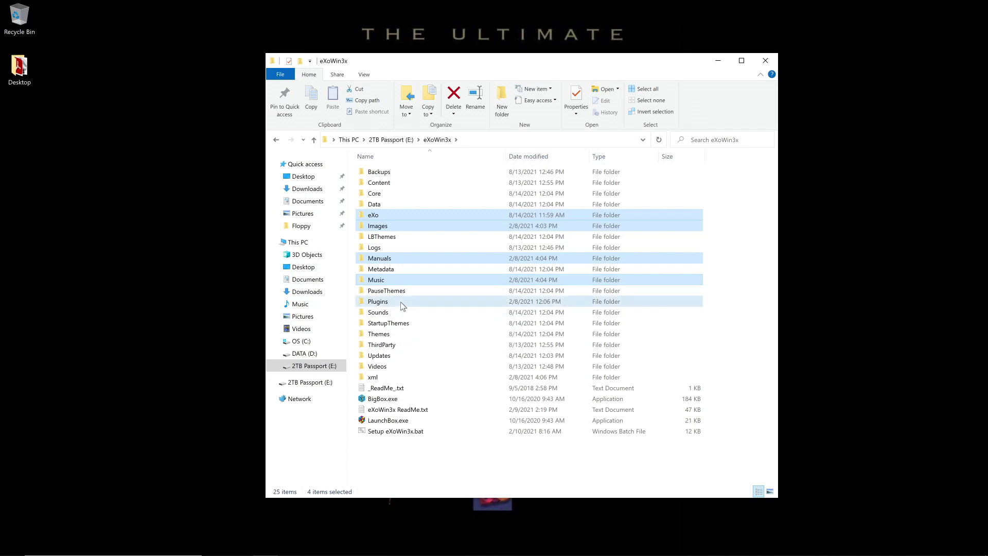
left_click(380, 379, "ctrl")
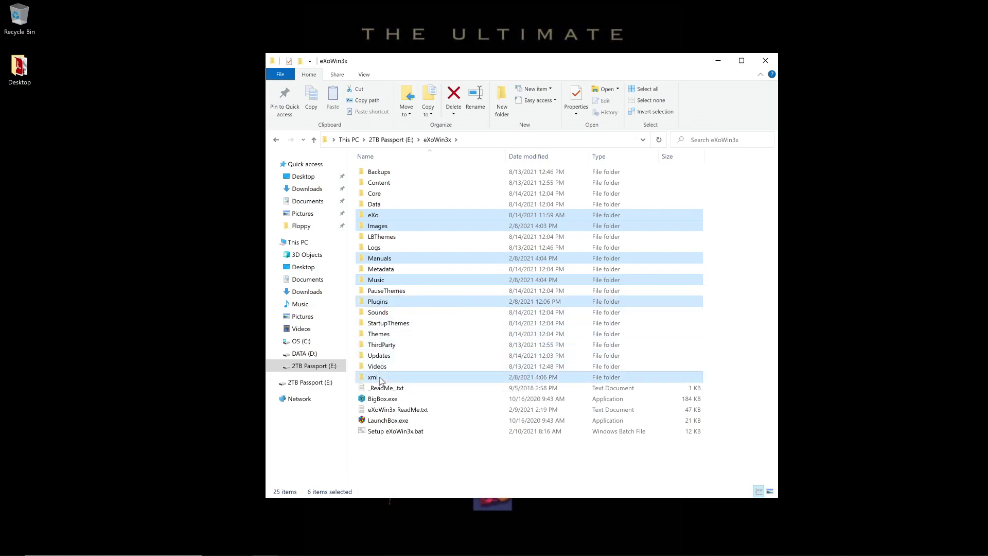
right_click(380, 379)
left_click(421, 305)
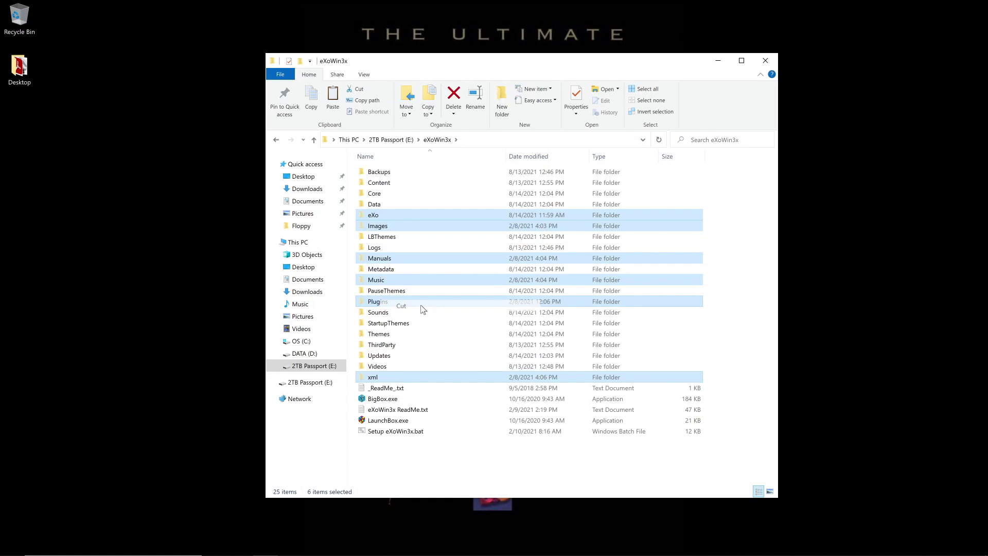
left_click(445, 468)
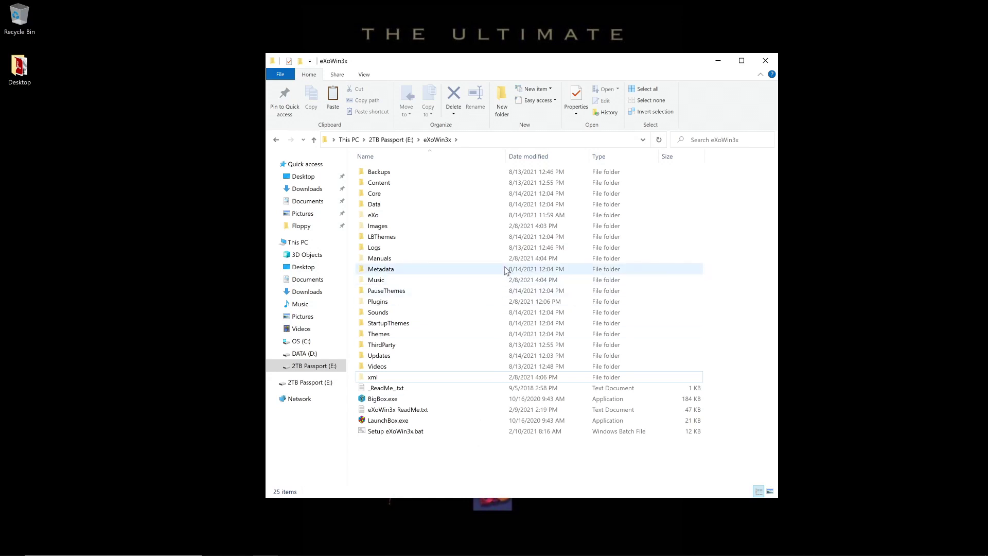
Paste the cut eXoWin3x folders into the eXoDOS folder, replacing the files with the same names.
mouse_move(505, 266)
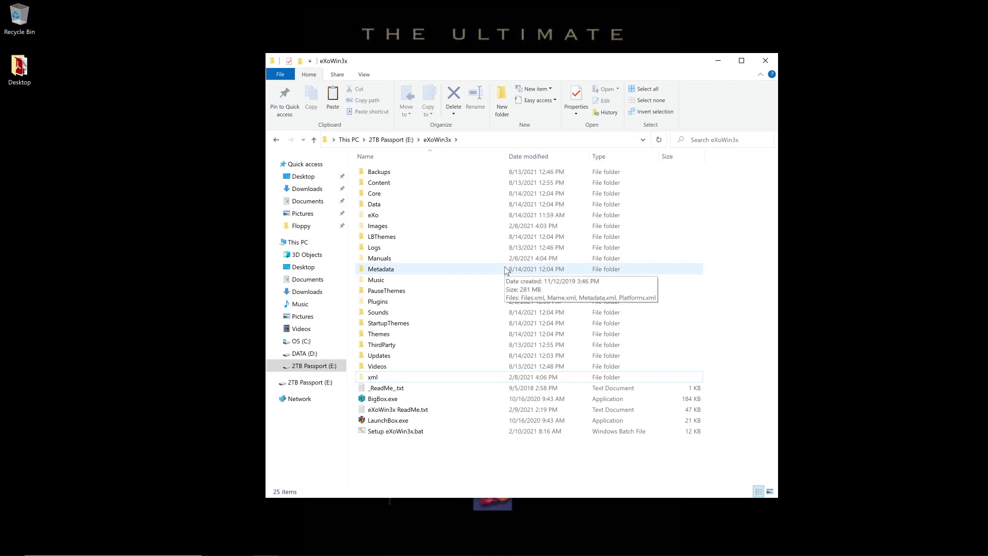
left_click(391, 139)
double_click(408, 183)
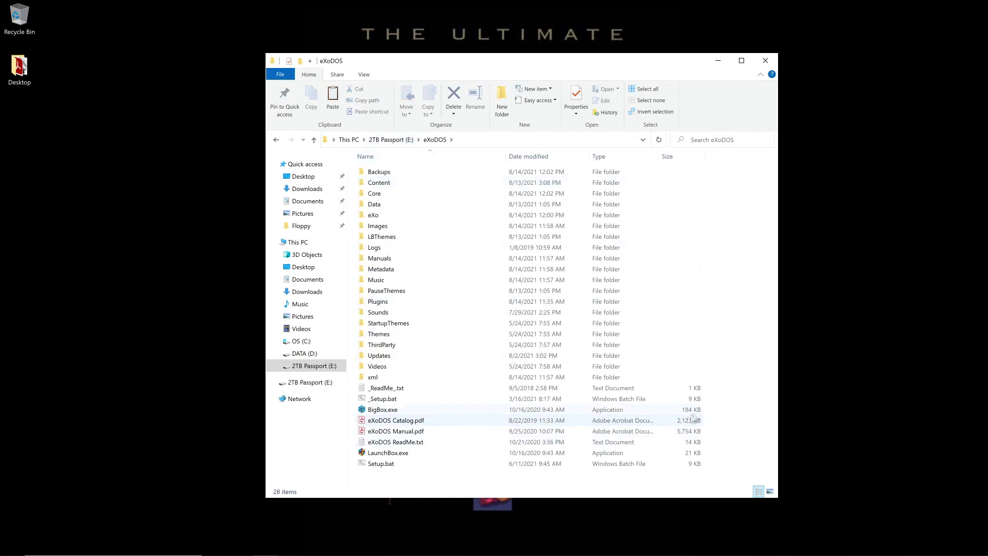
right_click(754, 395)
left_click(777, 464)
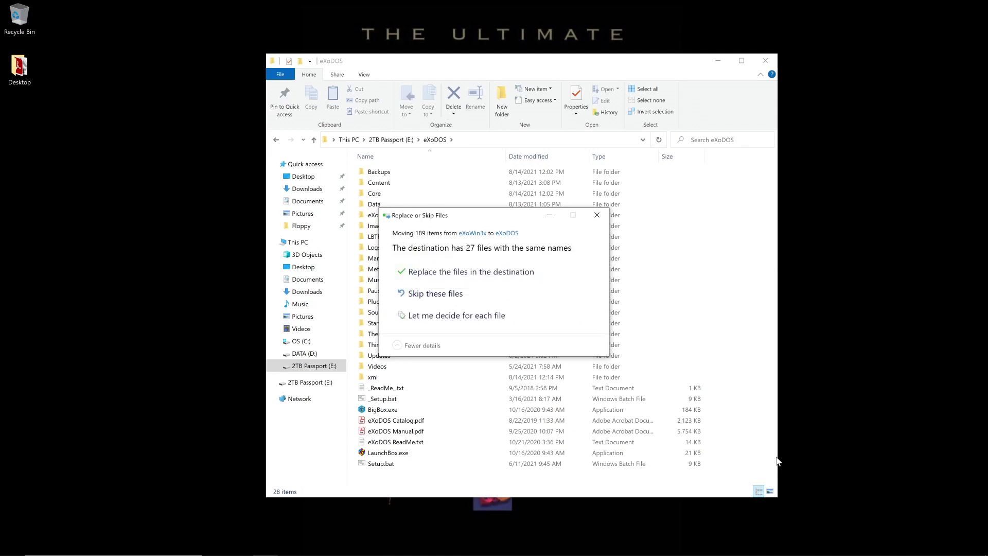
left_click(515, 272)
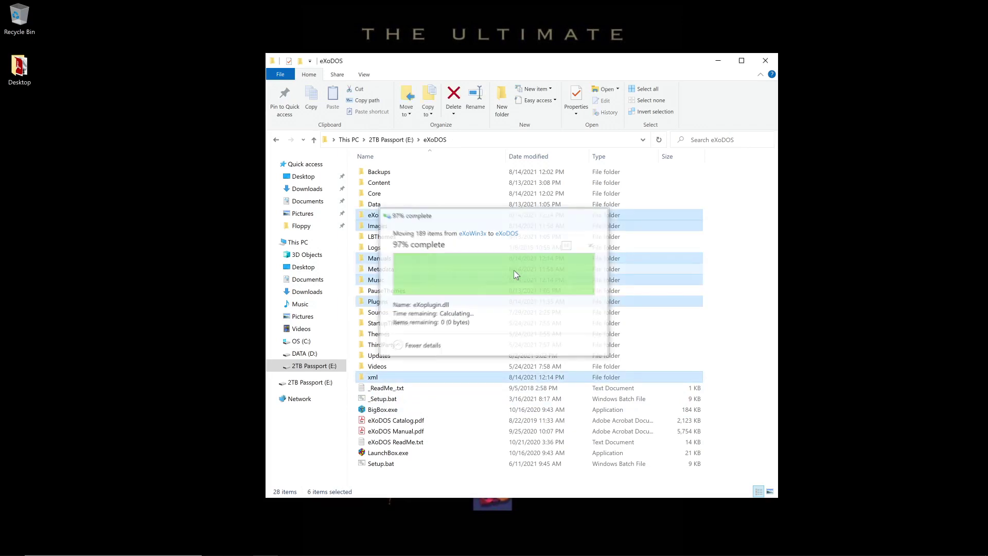
Copy the Platforms and Playlists folders and the Parents.xml file from the Data folder of eXoWin3x.
left_click(388, 143)
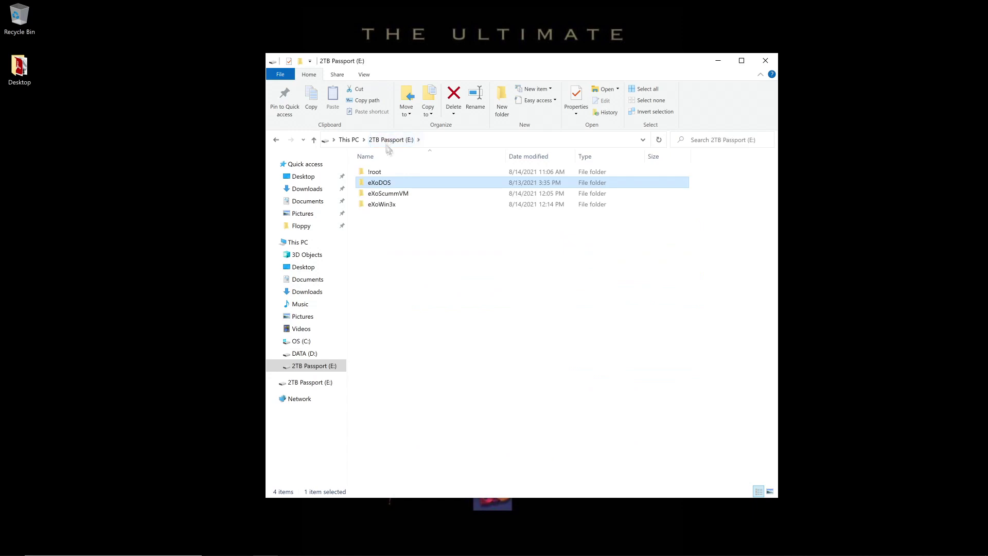
left_click(403, 207)
double_click(403, 206)
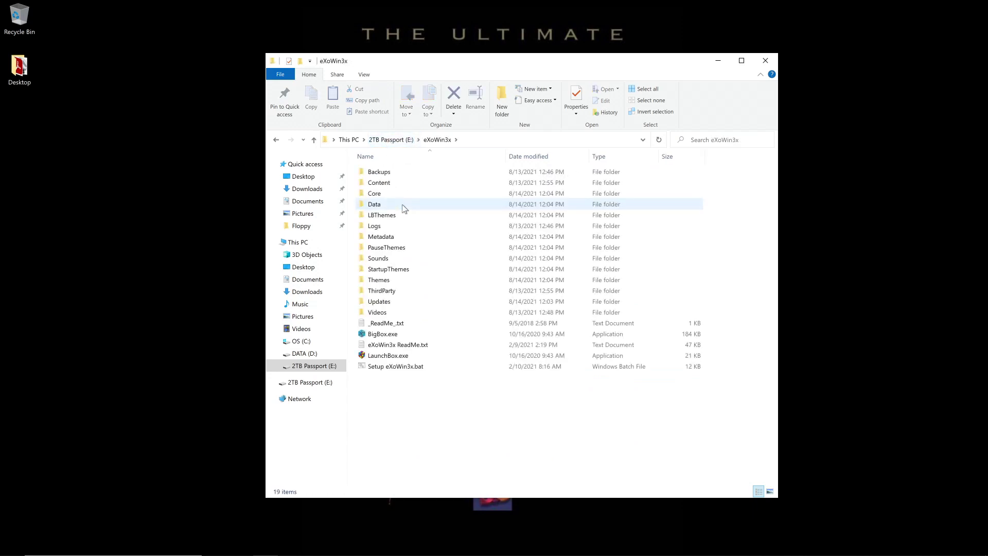
mouse_move(405, 208)
double_click(382, 207)
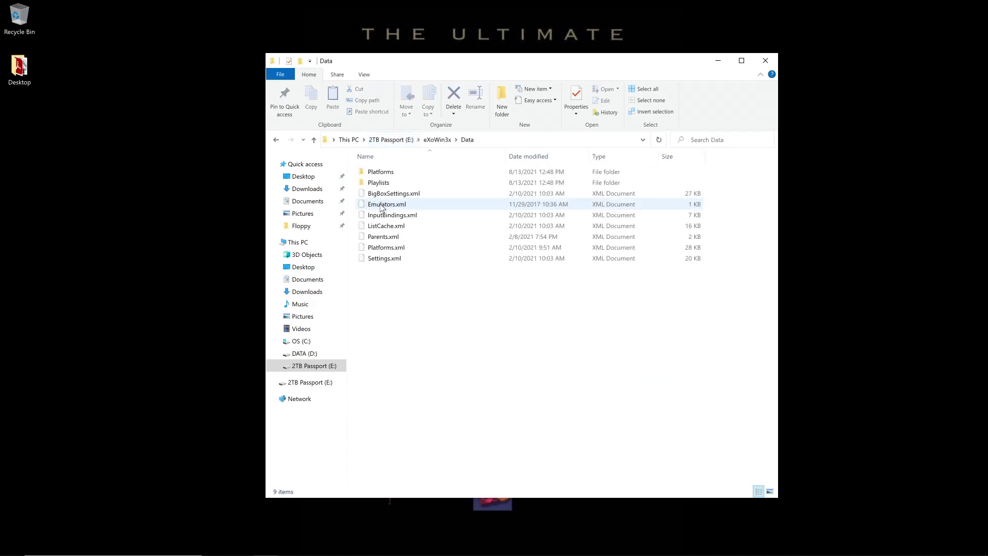
left_click(408, 170)
left_click(415, 180, "ctrl")
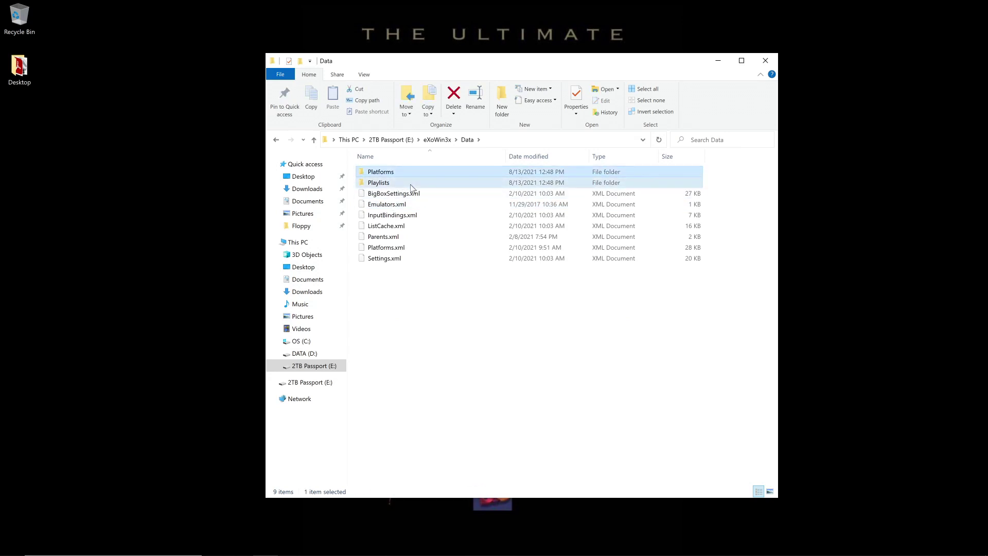
right_click(403, 238)
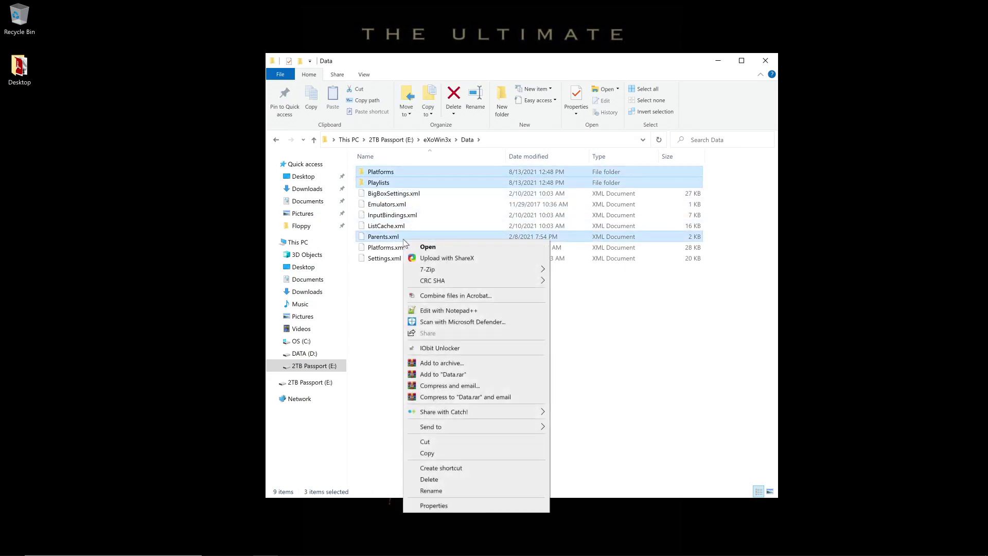
left_click(439, 450)
Paste the copied Platforms, Playlists and Parents.xml into the Data folder of eXoDOS, replacing the existing file.
left_click(400, 140)
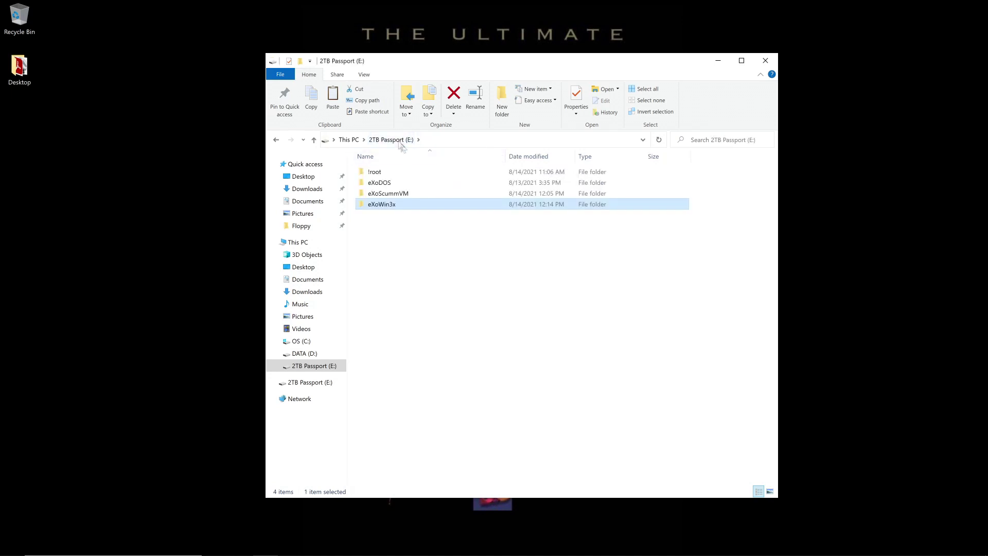
double_click(406, 184)
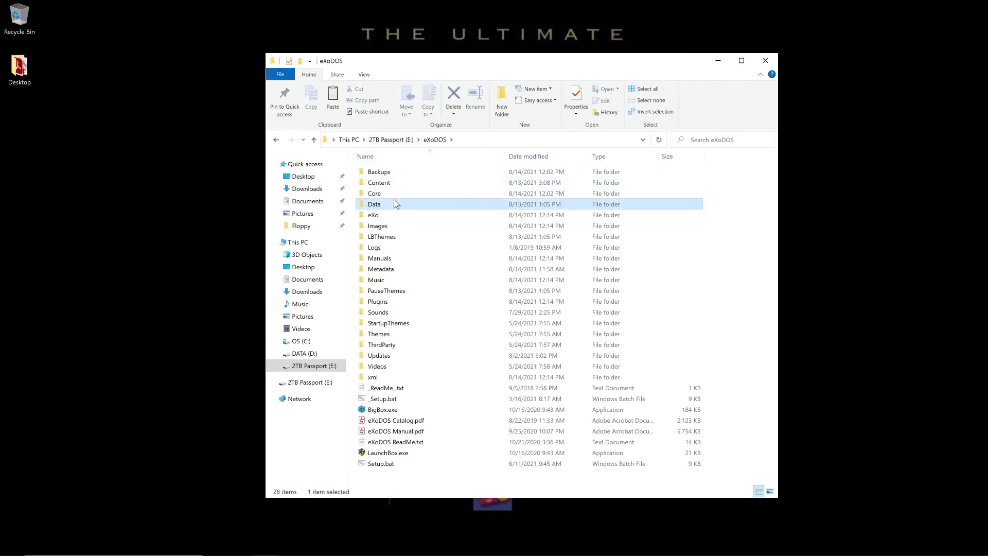
double_click(394, 200)
right_click(653, 347)
left_click(703, 415)
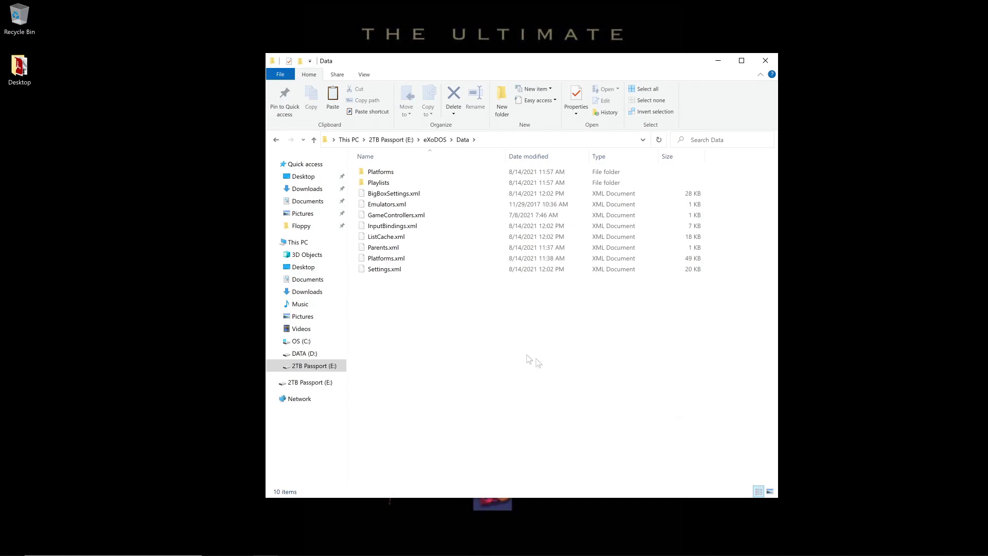
left_click(502, 269)
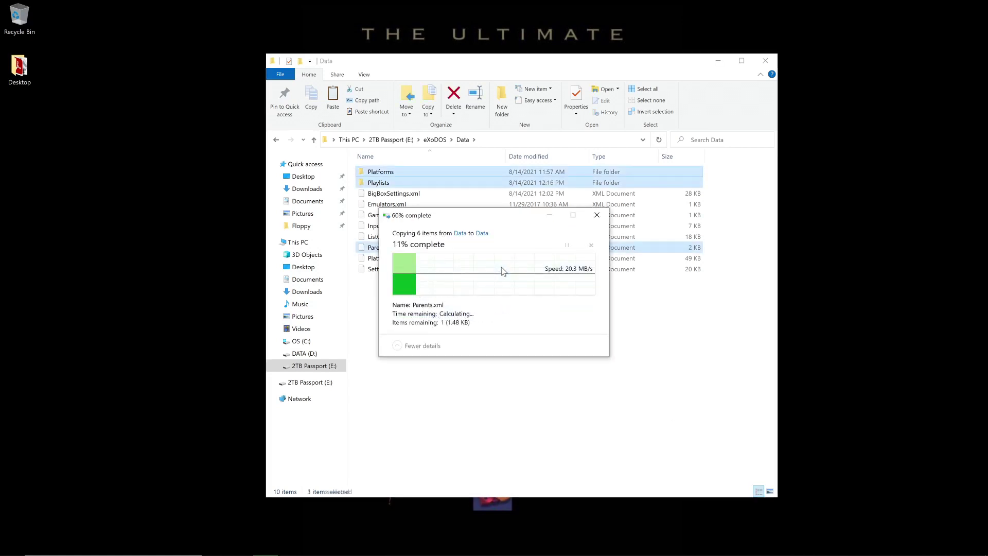
left_click(493, 346)
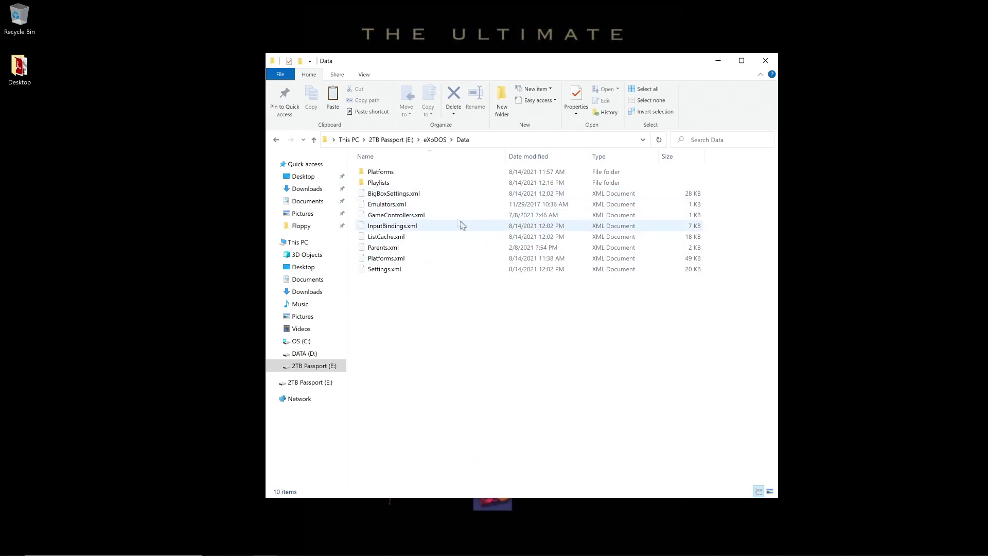
Cut the eXo, Images, Manuals, Music, Plugins and xml folders from the eXoScummVM folder.
left_click(397, 140)
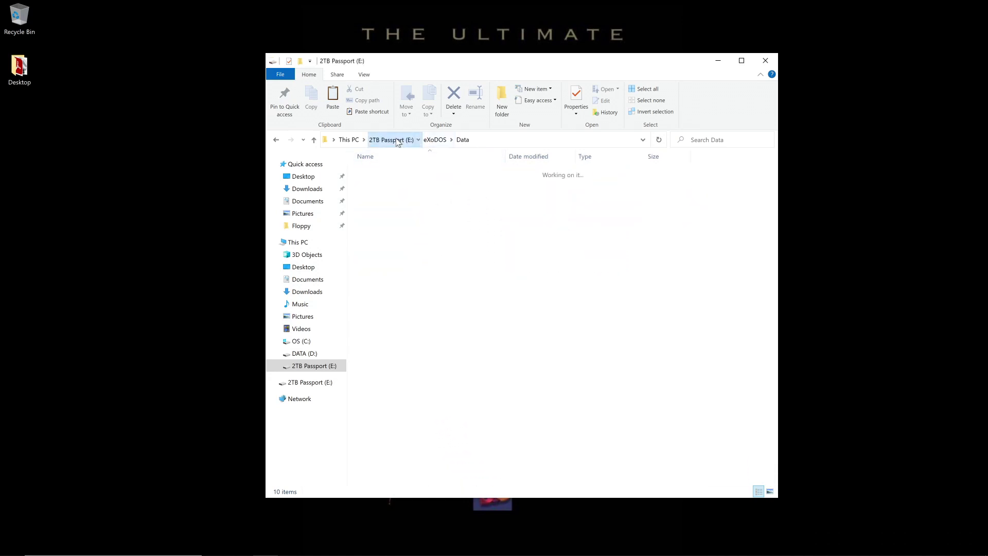
double_click(409, 199)
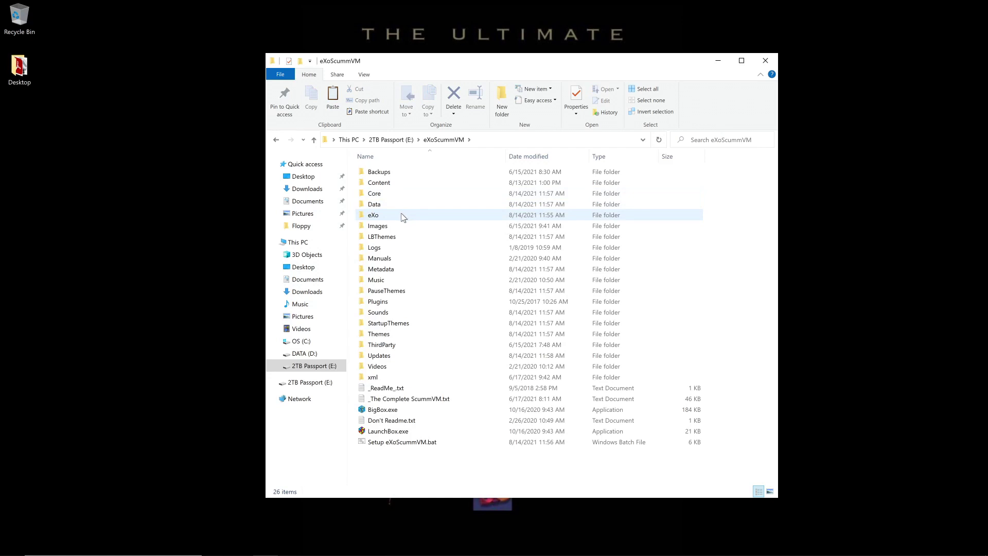
left_click(401, 215)
left_click(397, 225, "ctrl")
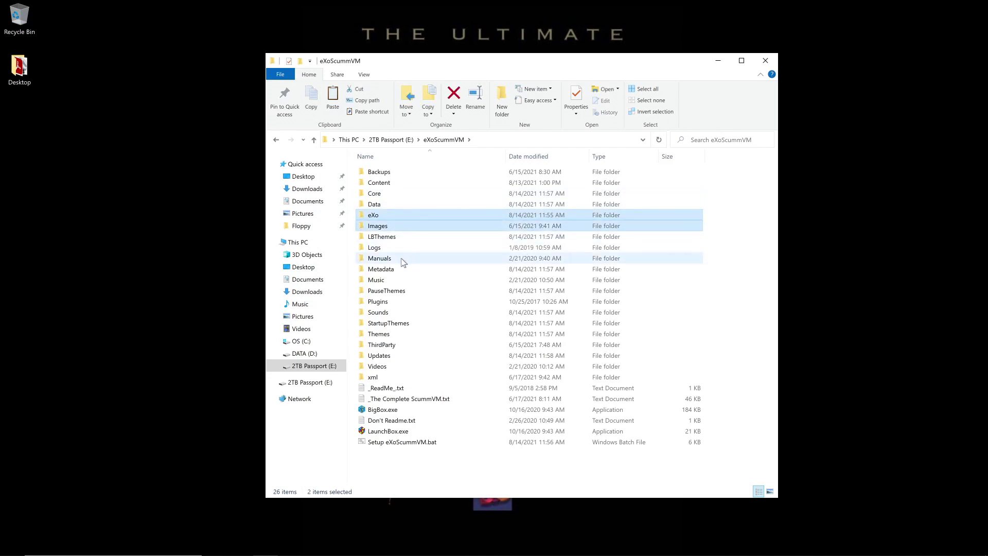
left_click(401, 258, "ctrl")
left_click(397, 280, "ctrl")
left_click(395, 302, "ctrl")
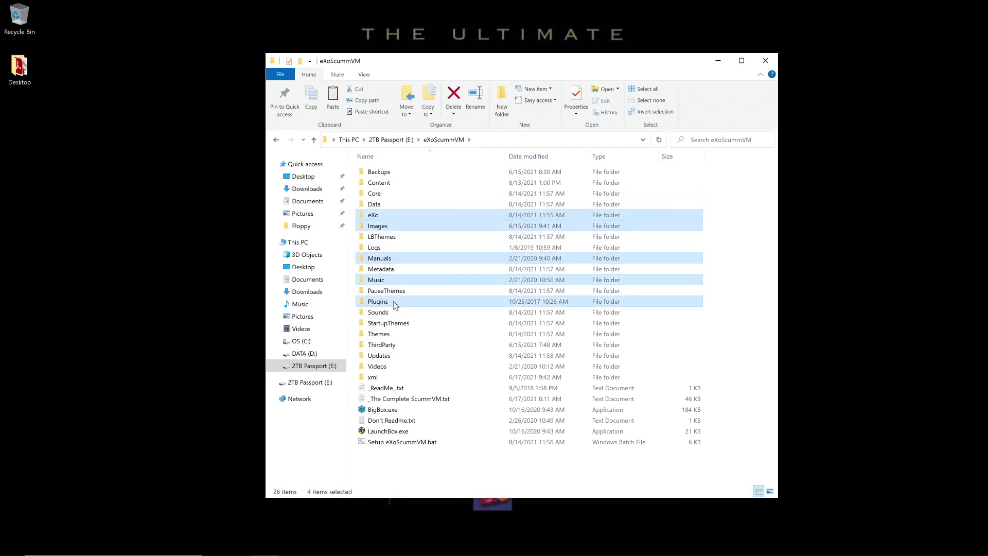
left_click(388, 378, "ctrl")
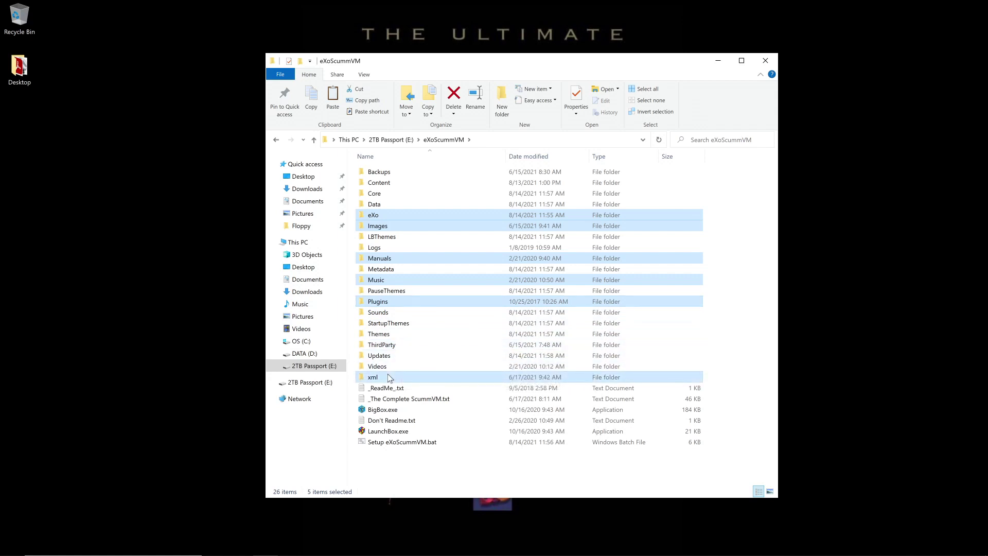
right_click(388, 375)
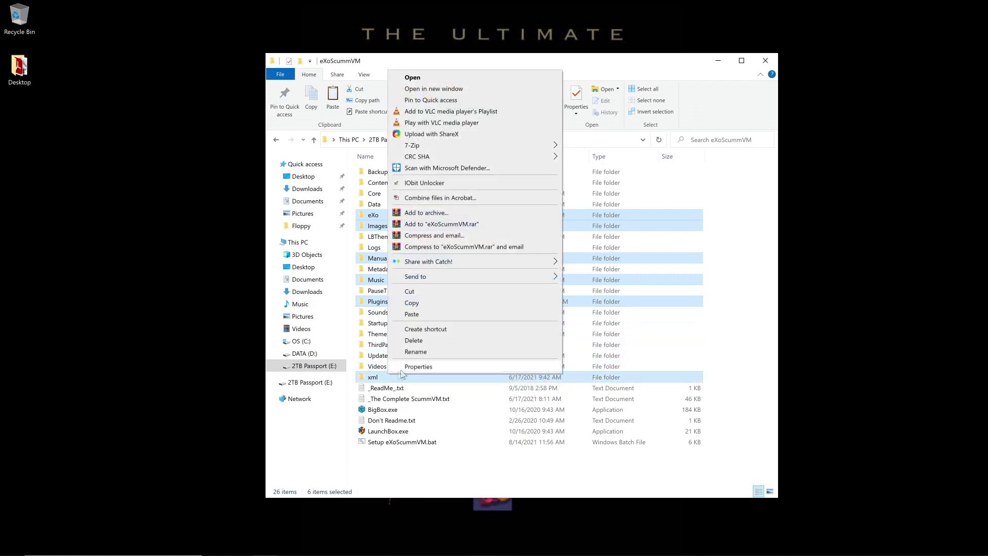
left_click(420, 299)
Paste the cut eXoScummVM folders into the eXoDOS folder, replacing the files with the same names.
left_click(392, 140)
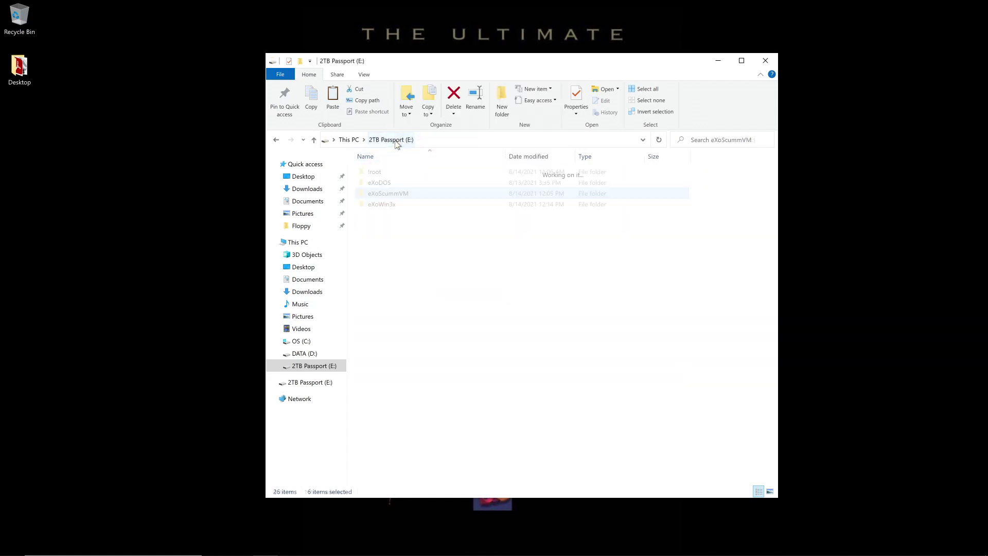
double_click(384, 182)
right_click(750, 441)
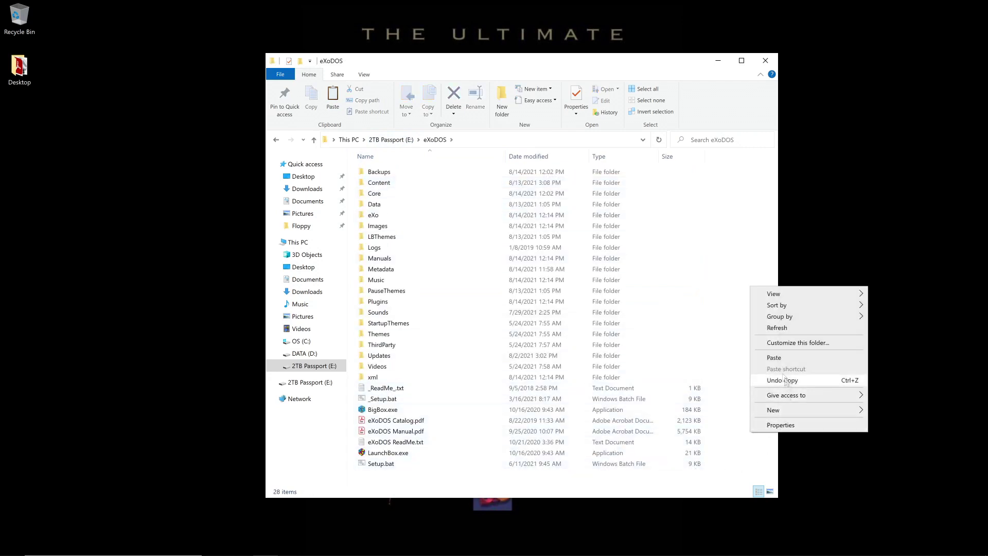
left_click(775, 358)
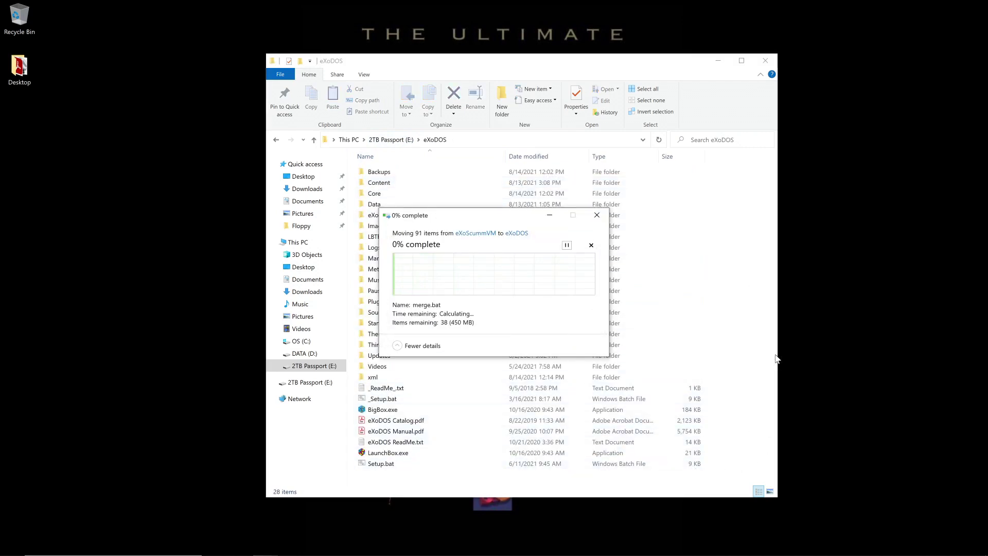
left_click(519, 271)
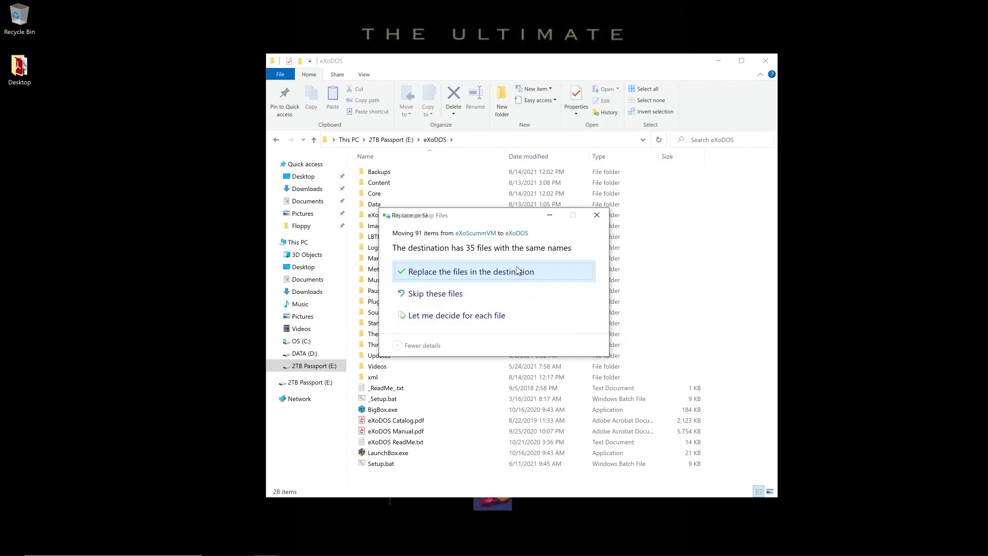
Copy the Platforms and Playlists folders and the Parents.xml file from the Data folder of eXoScummVM.
left_click(391, 139)
double_click(391, 194)
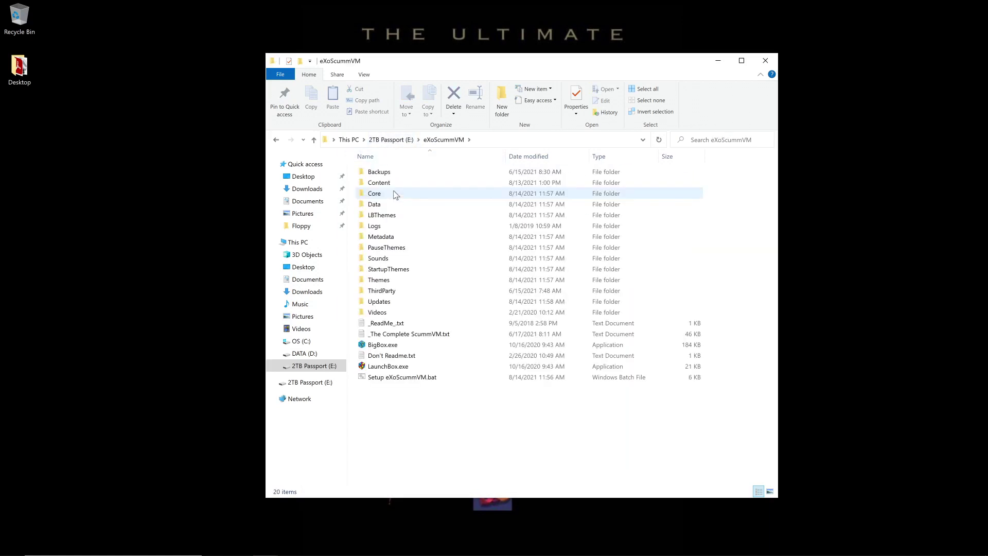
double_click(389, 204)
left_click(395, 172)
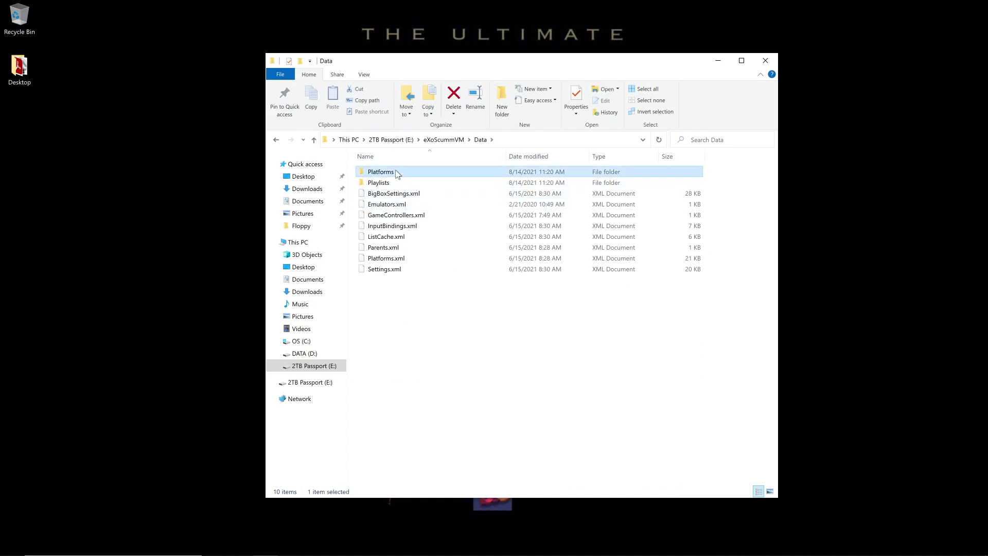
left_click(396, 184, "ctrl")
left_click(391, 248, "ctrl")
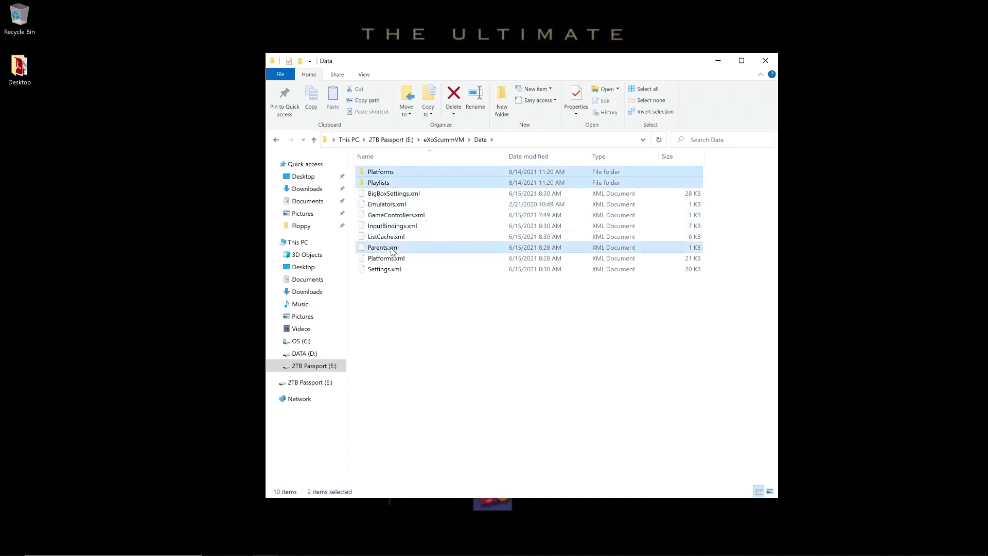
right_click(392, 248)
left_click(431, 462)
Paste the copied eXoScummVM Platforms, Playlists and Parents.xml into the Data folder of eXoDOS, replacing the existing file.
left_click(391, 140)
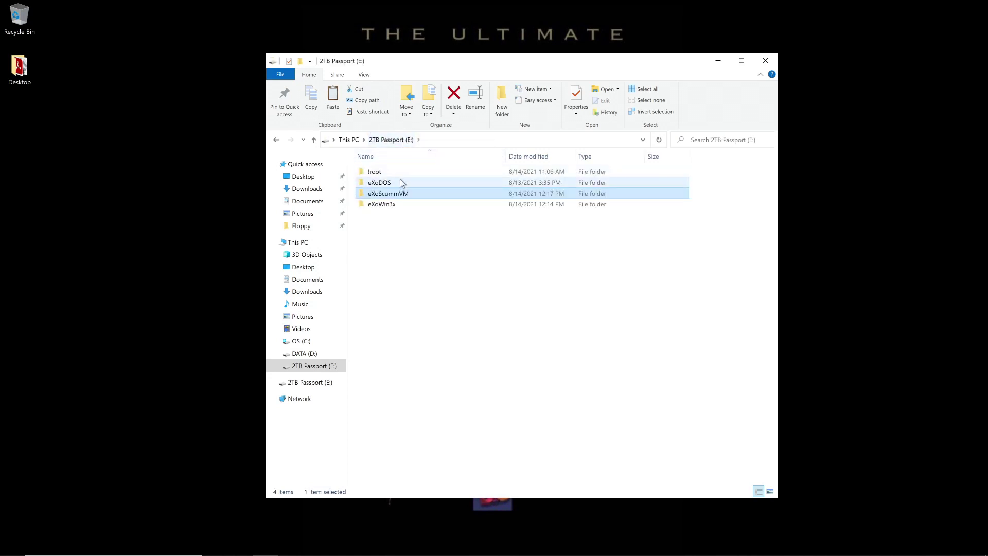
double_click(401, 183)
double_click(379, 203)
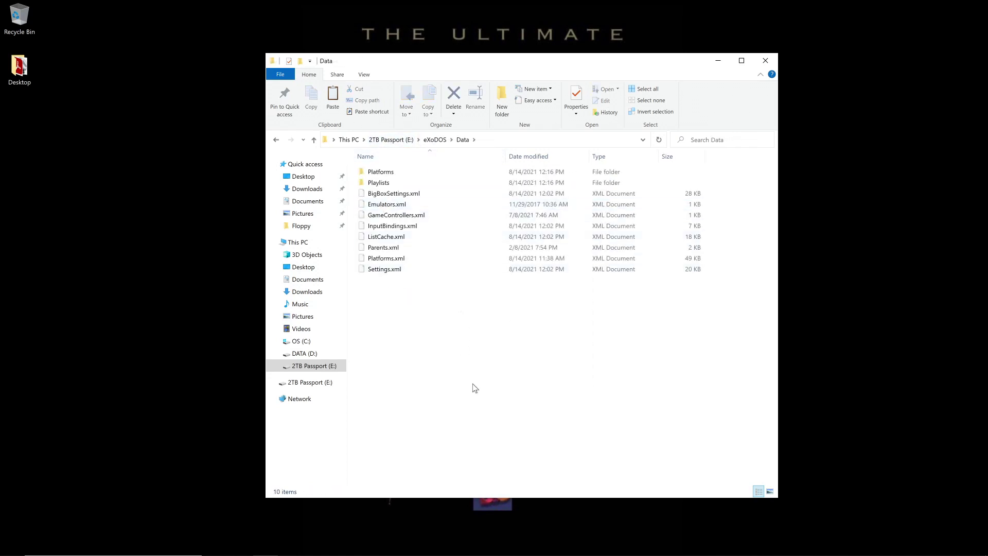
right_click(473, 385)
left_click(516, 455)
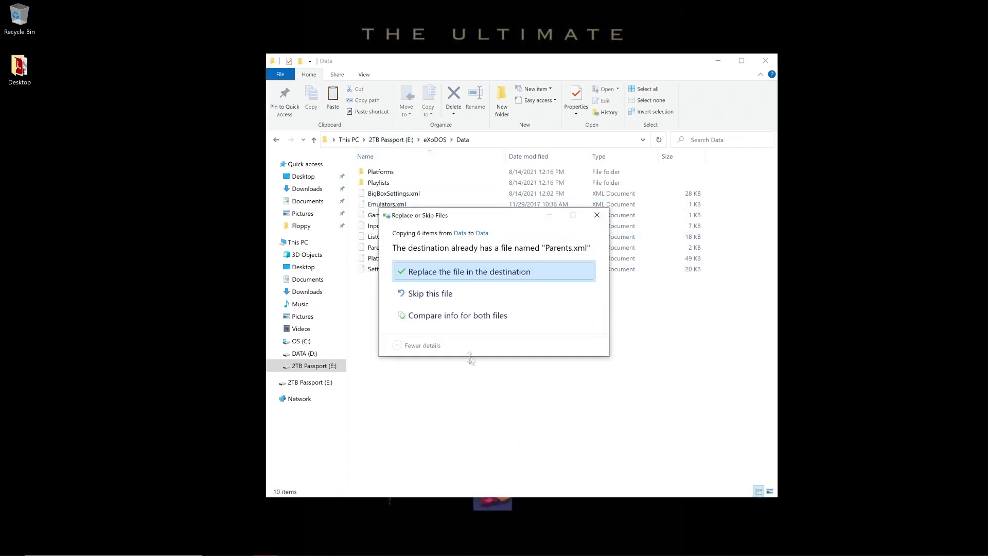
left_click(436, 272)
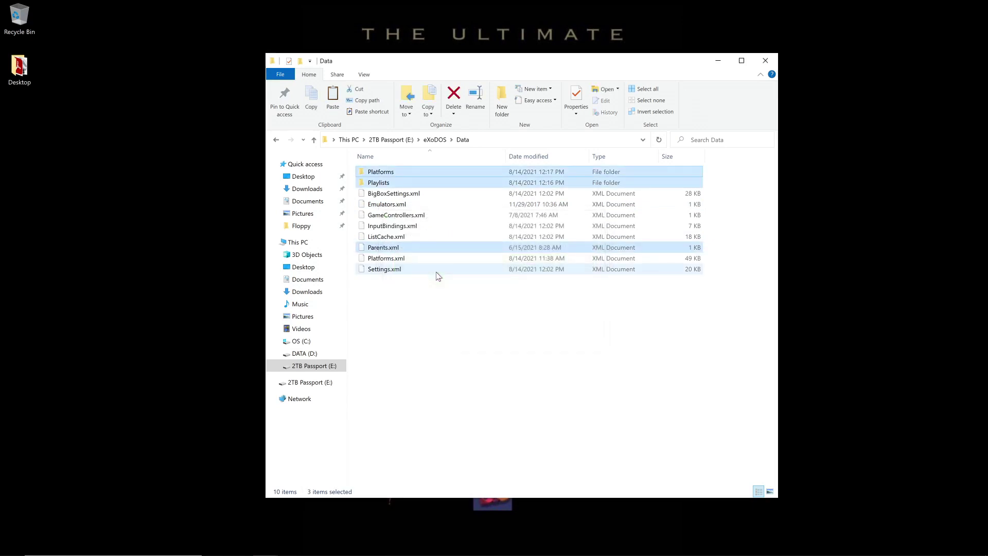
Start LaunchBox.exe from the eXoDOS folder and expand the Computers platform category.
left_click(435, 140)
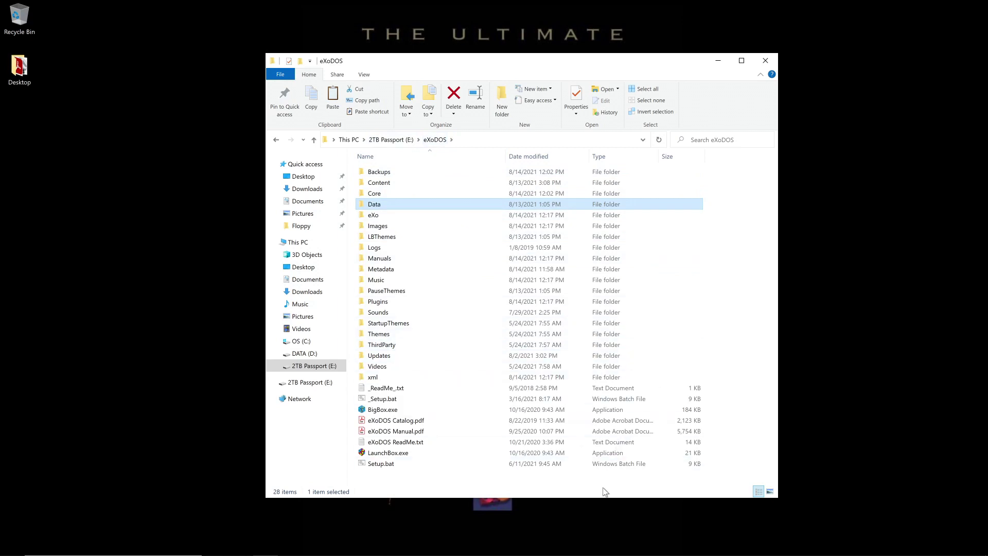
left_click(418, 453)
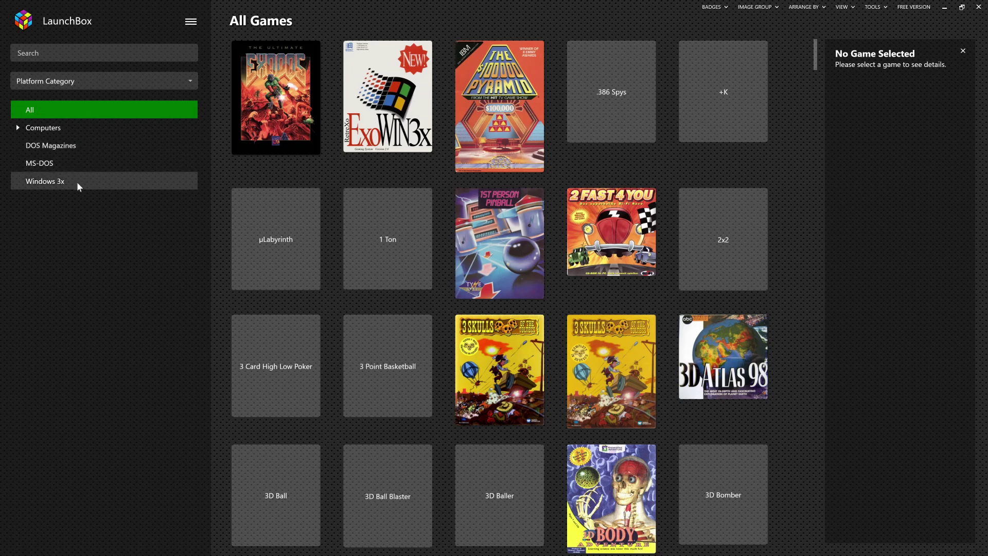
left_click(18, 130)
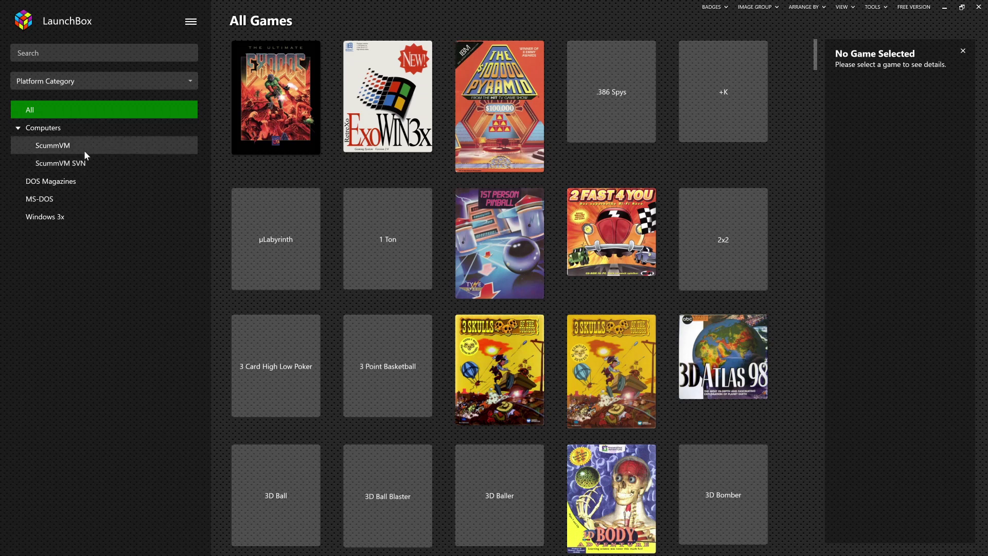
Switch the sidebar to Playlist and view the Retro Learning Pack, Installed eXoDOS Games and Installed eXoScummVM Games playlists.
left_click(45, 84)
left_click(42, 135)
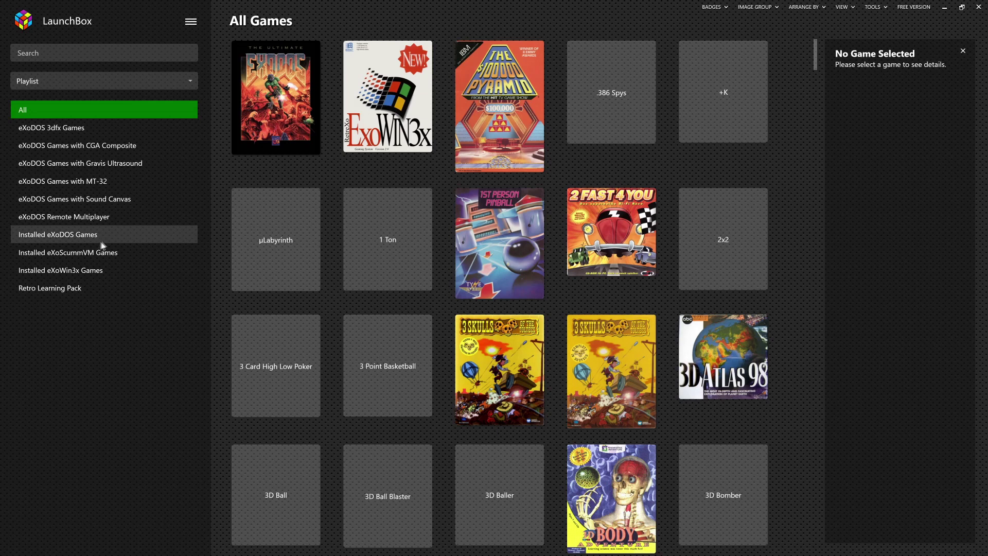
left_click(93, 289)
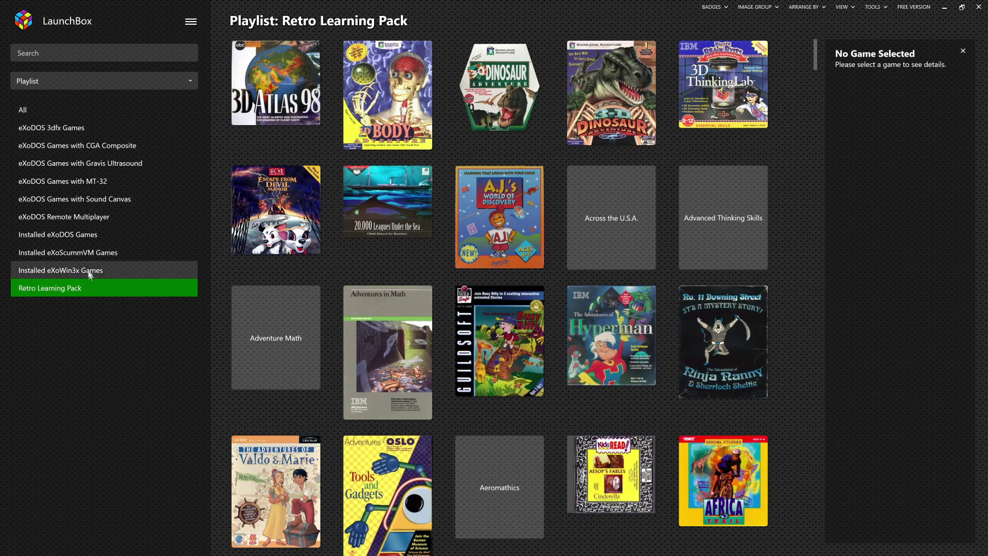
left_click(90, 236)
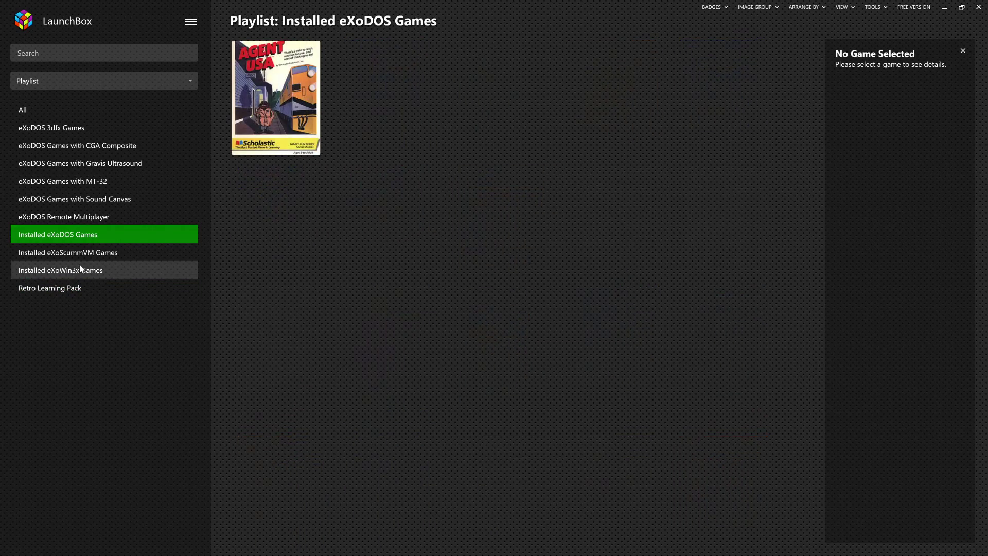
left_click(85, 254)
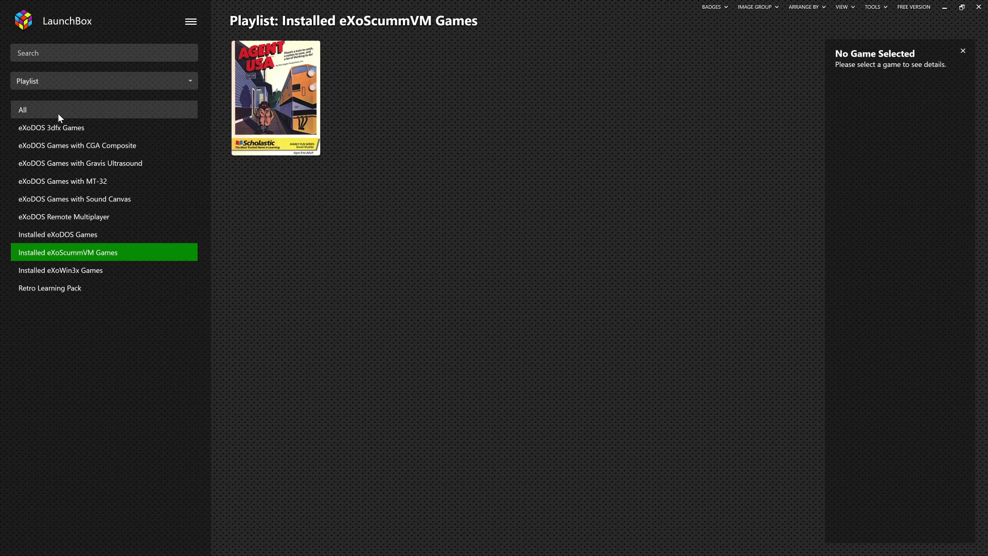
Install and launch Battle of Antietam from the eXoDOS Games with CGA Composite playlist, keeping the global config settings, and close DOSBox.
left_click(87, 147)
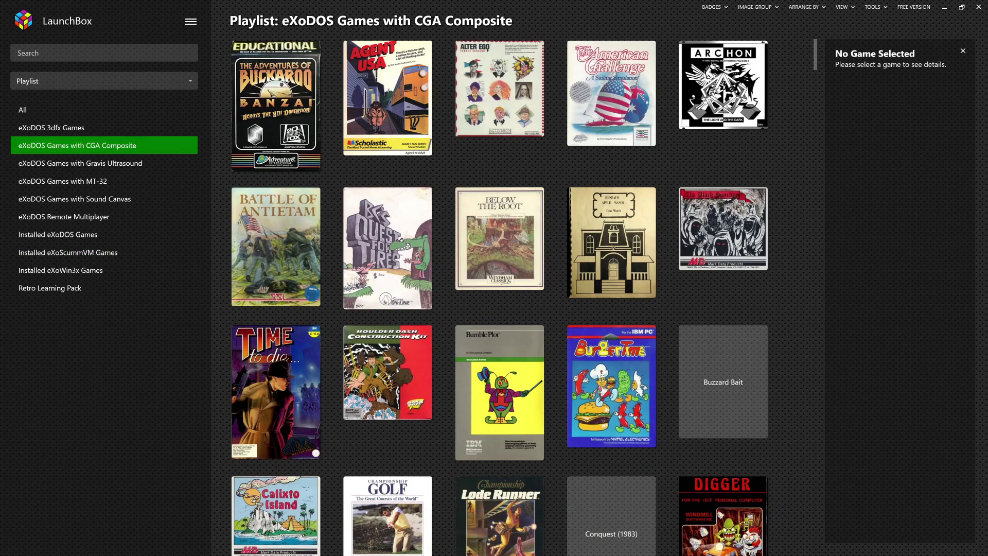
right_click(272, 262)
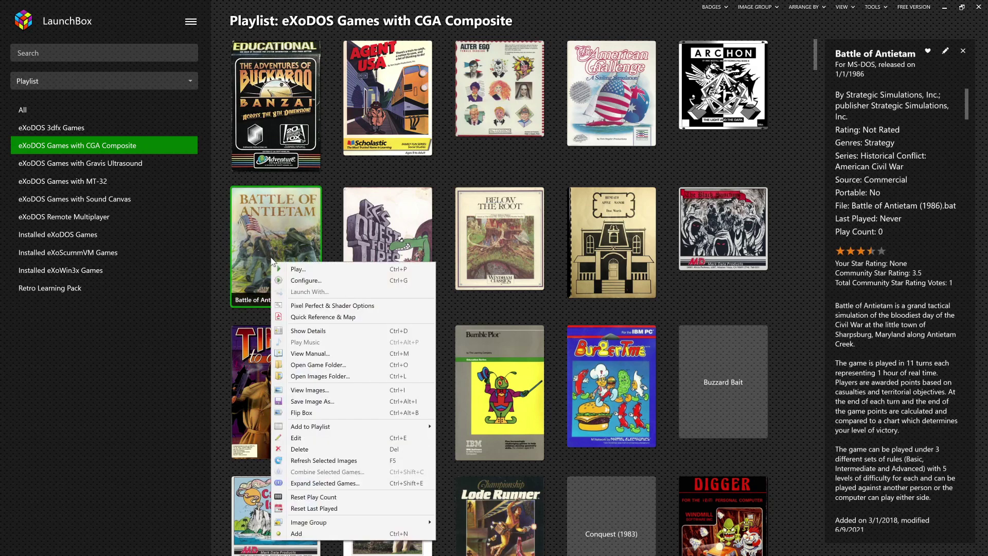
left_click(302, 269)
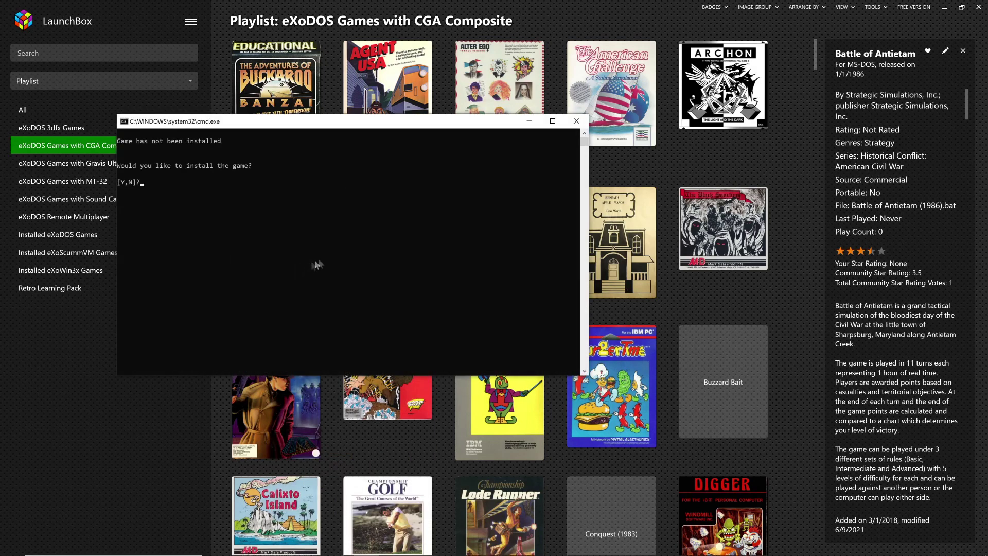
left_click(326, 256)
key("y")
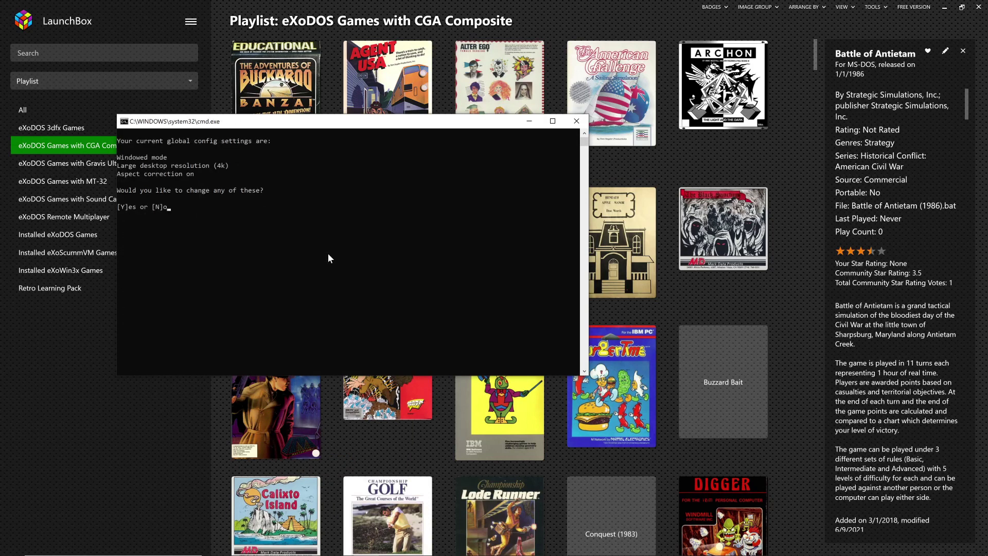
key("n")
key("n")
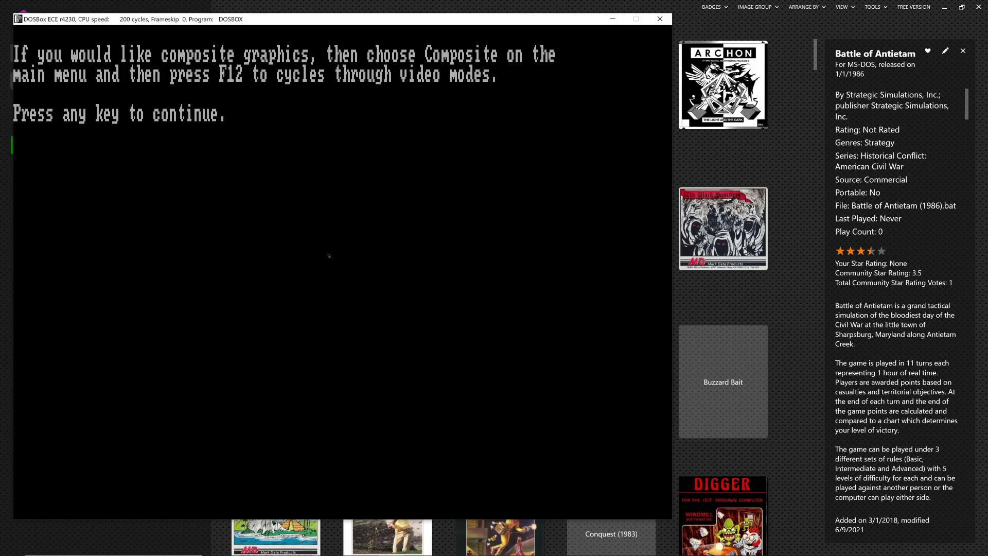
key("space")
left_click(662, 19)
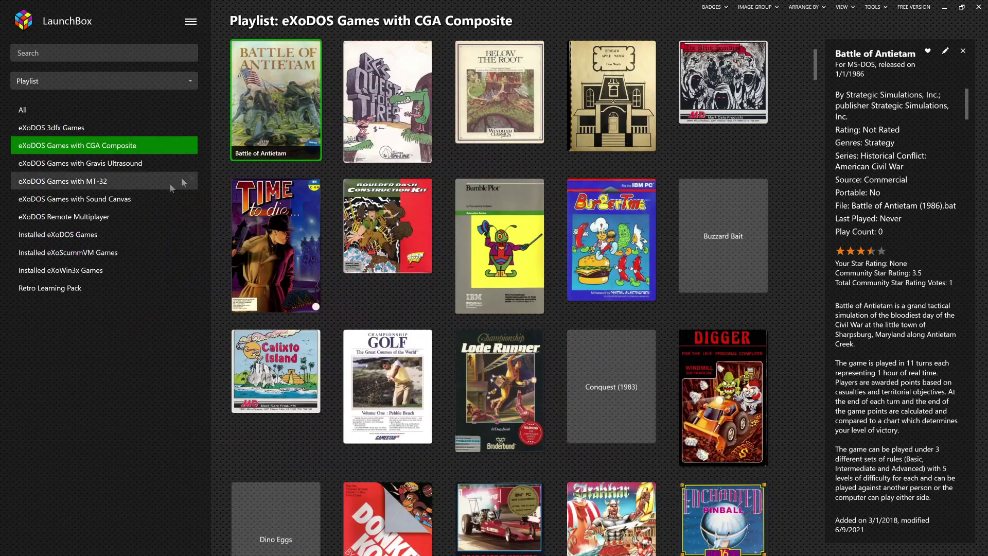
Uninstall Battle of Antietam through its Configure command in the Installed eXoDOS Games playlist.
left_click(86, 234)
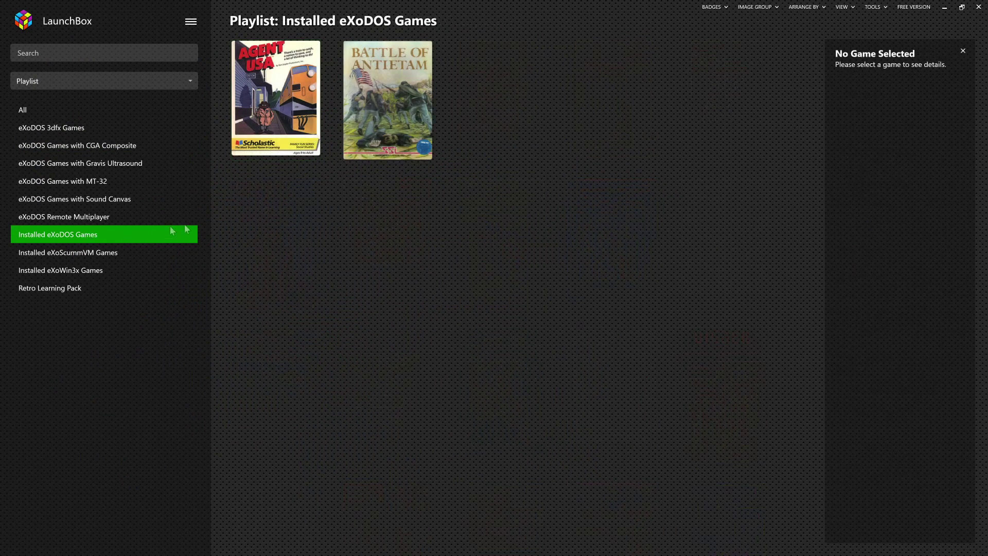
right_click(385, 129)
left_click(412, 149)
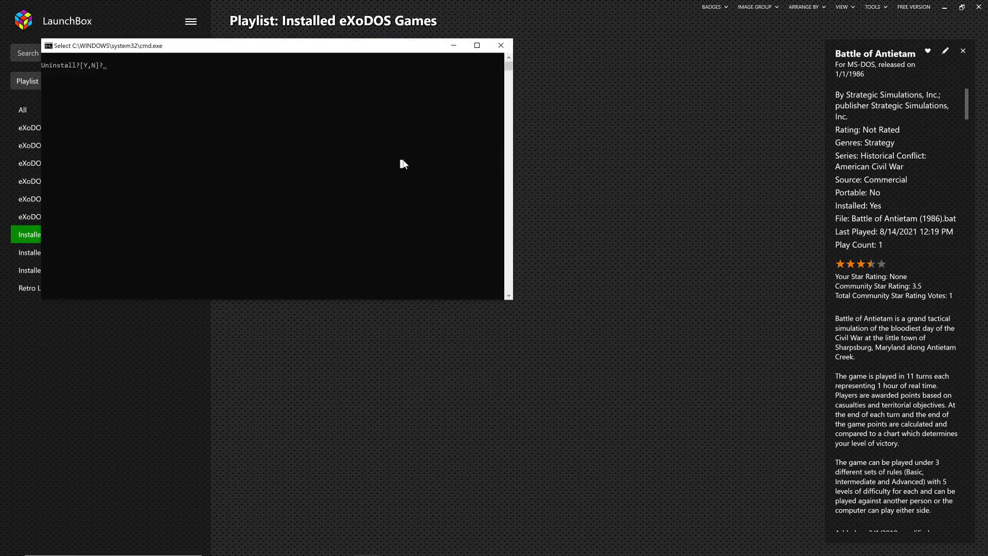
key("y")
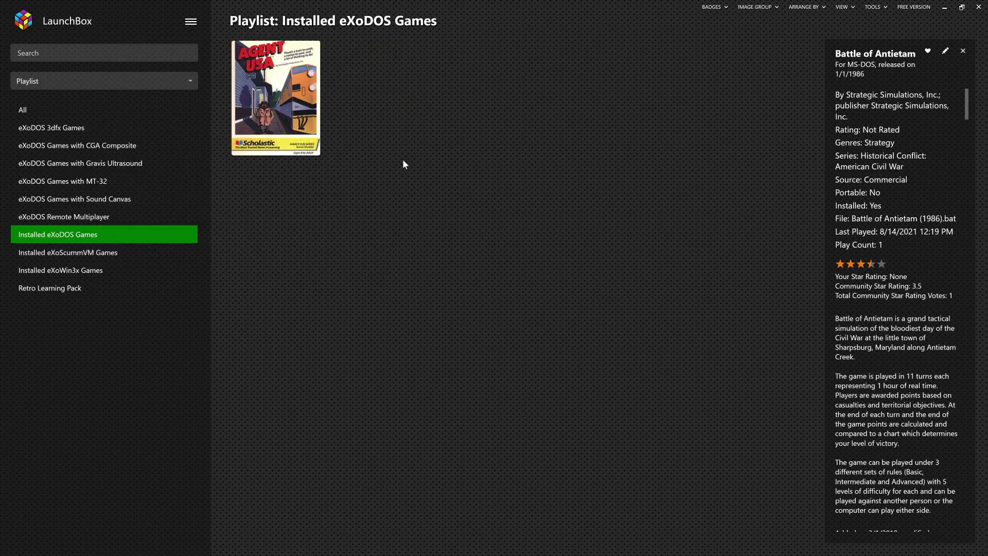
Show all games and view the details of the ScummVM version of 3 Skulls of the Toltecs.
left_click(67, 111)
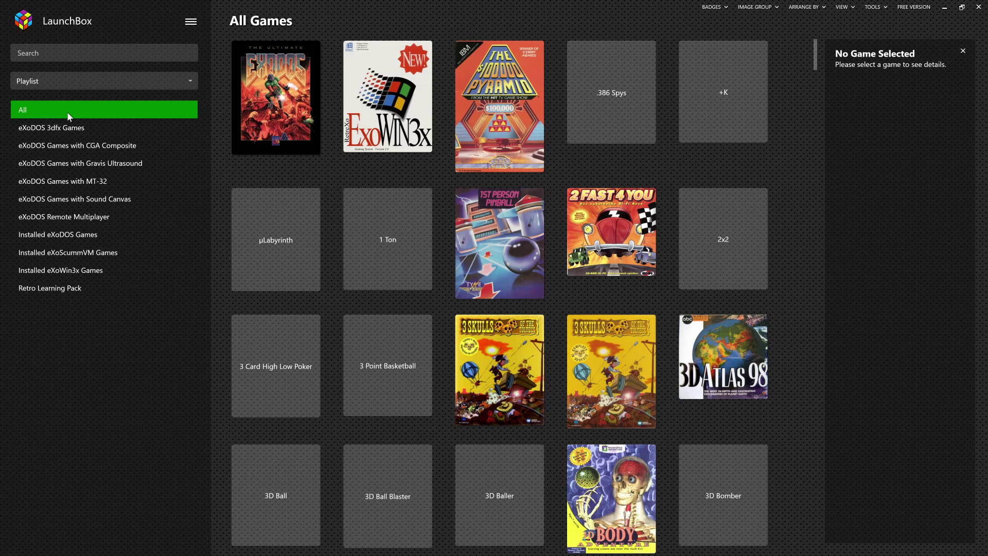
left_click(514, 382)
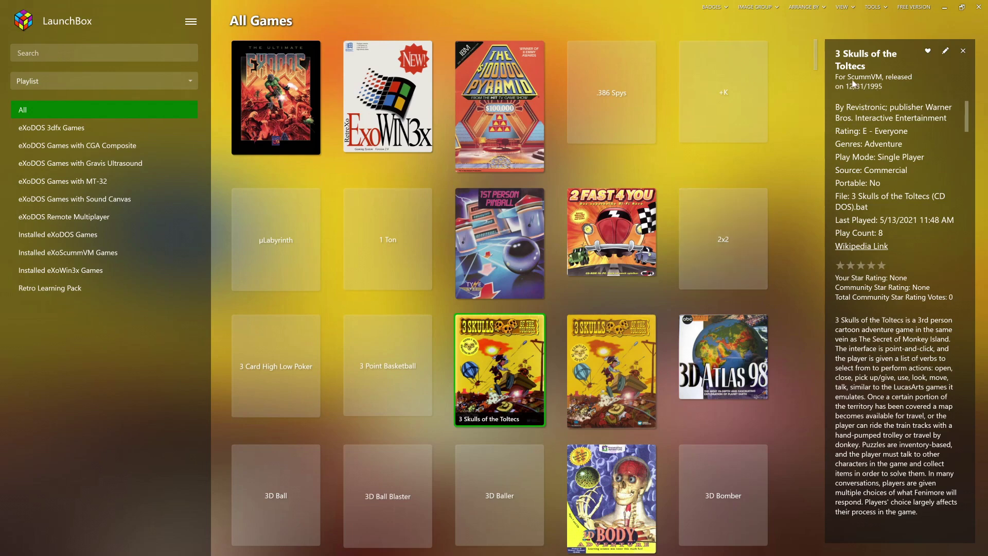
View the details of the MS-DOS version of 3 Skulls of the Toltecs and of the eXoDOS entry.
left_click(637, 353)
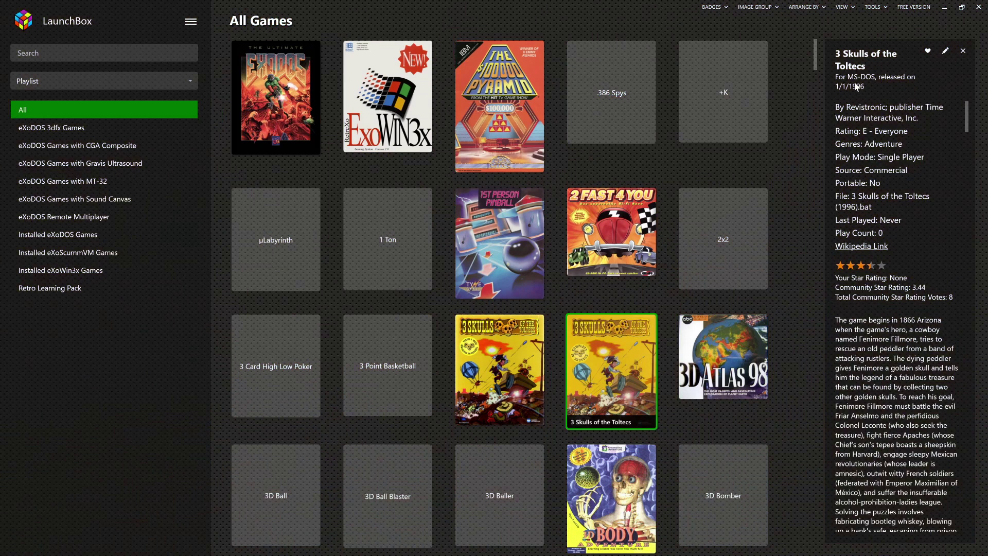
left_click(287, 107)
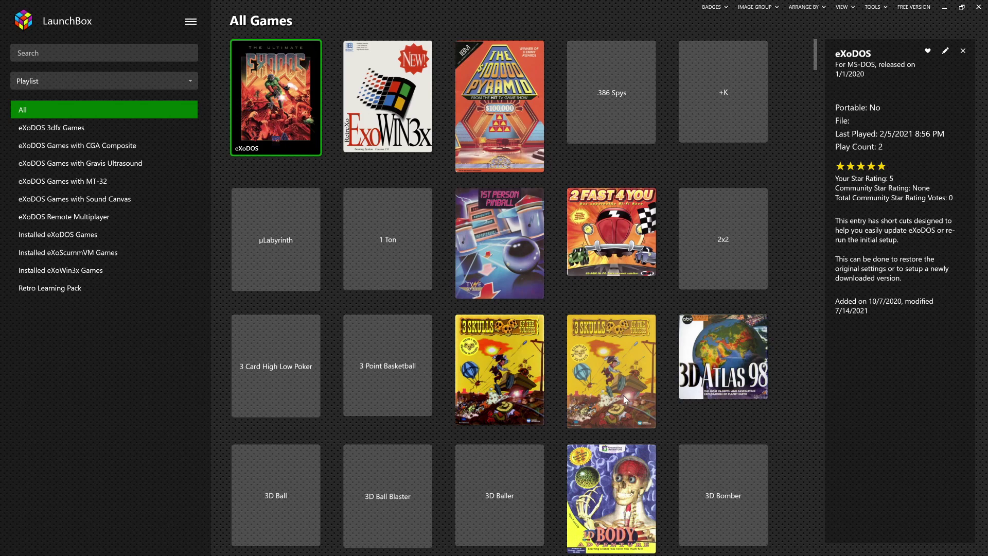
Search all games for "king's quest".
left_click(145, 56)
type("king")
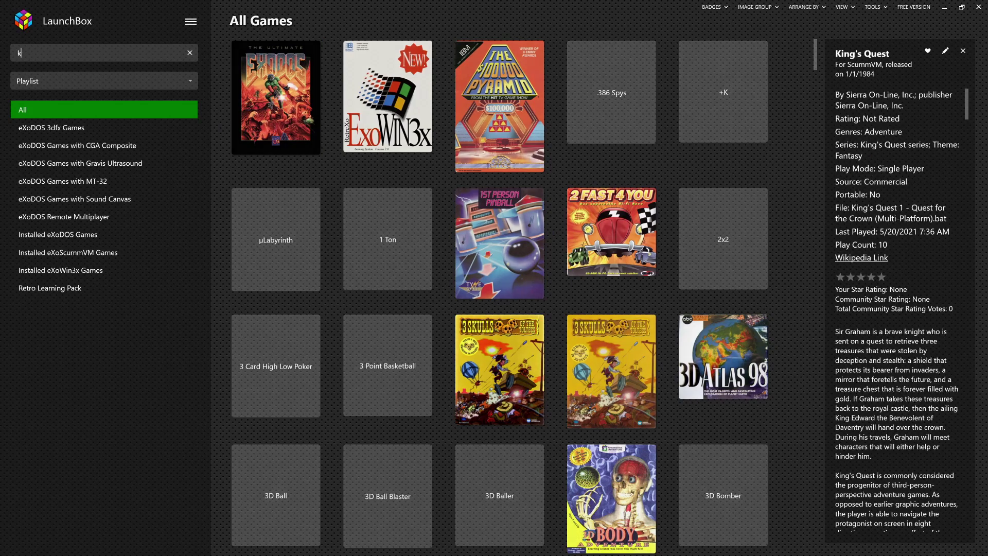
type("'s quest")
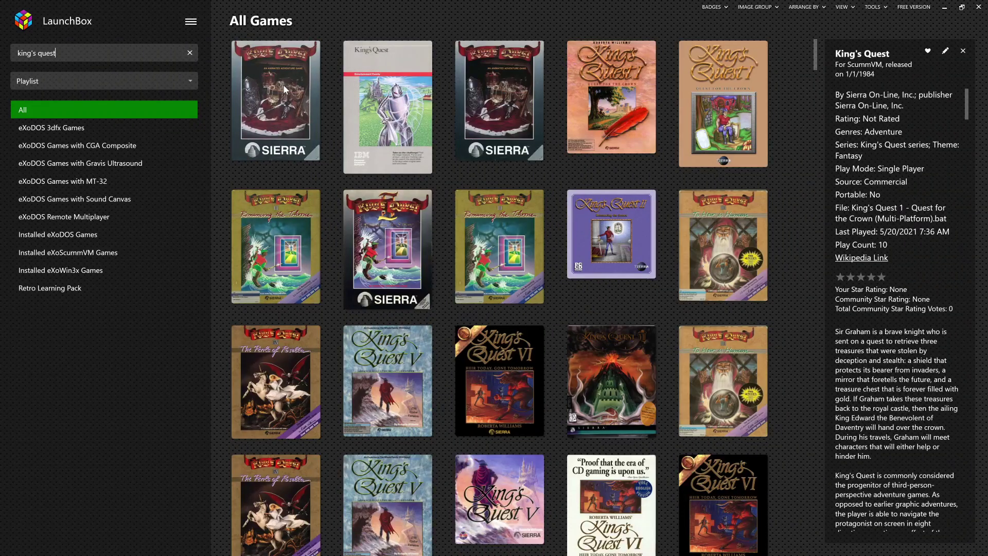
Launch the ScummVM version of the first King's Quest and close its version selection window without choosing a version.
right_click(285, 91)
left_click(307, 97)
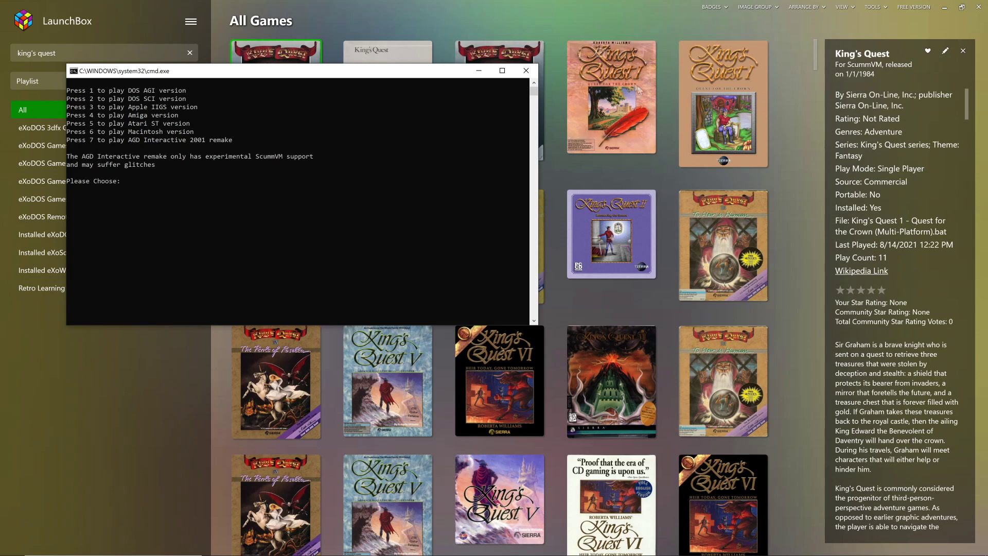
left_click(527, 71)
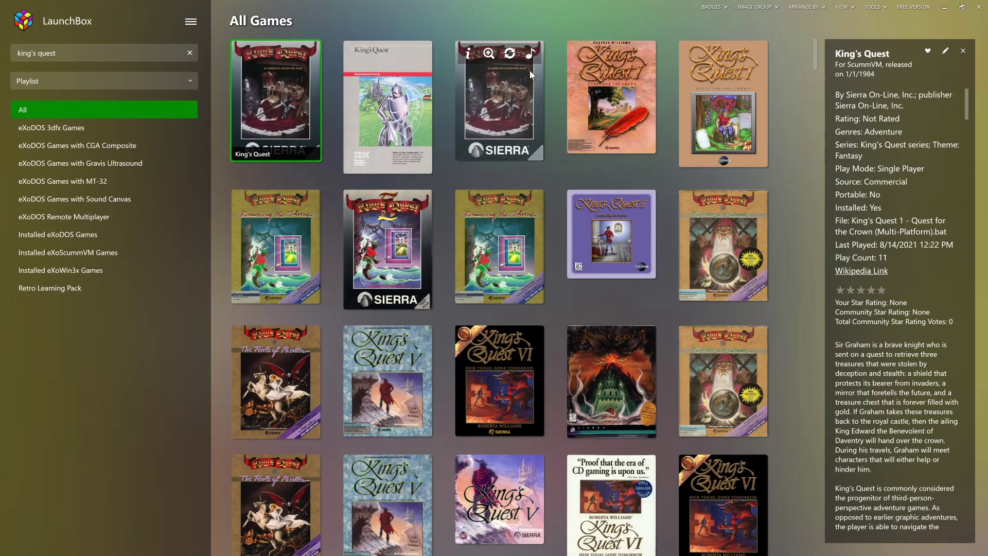